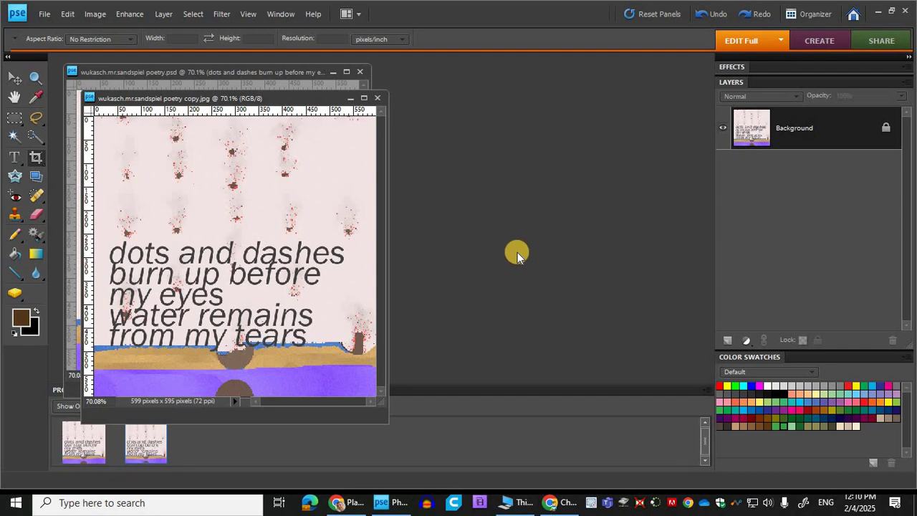
Step: Separate the two overlapping sandspiel poetry documents, the PSD and the JPG copy, and close both of them
drag(222, 98, 451, 109)
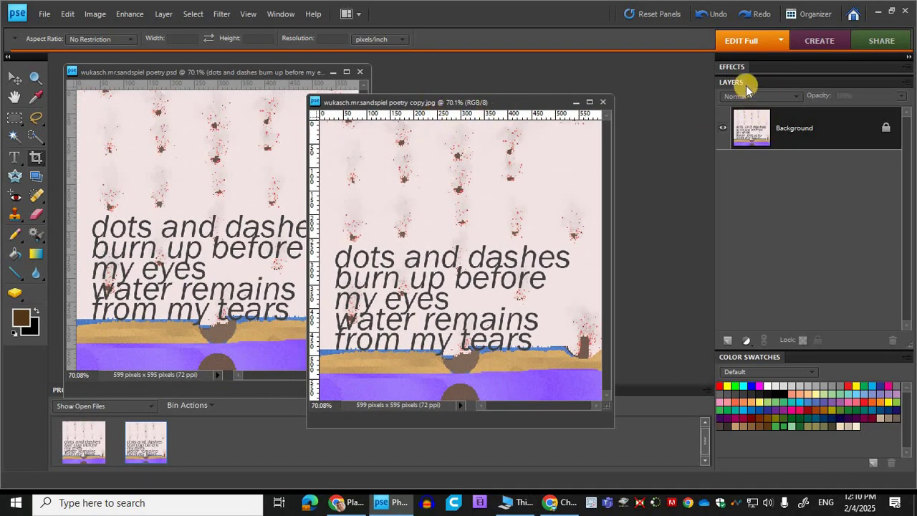
click(169, 72)
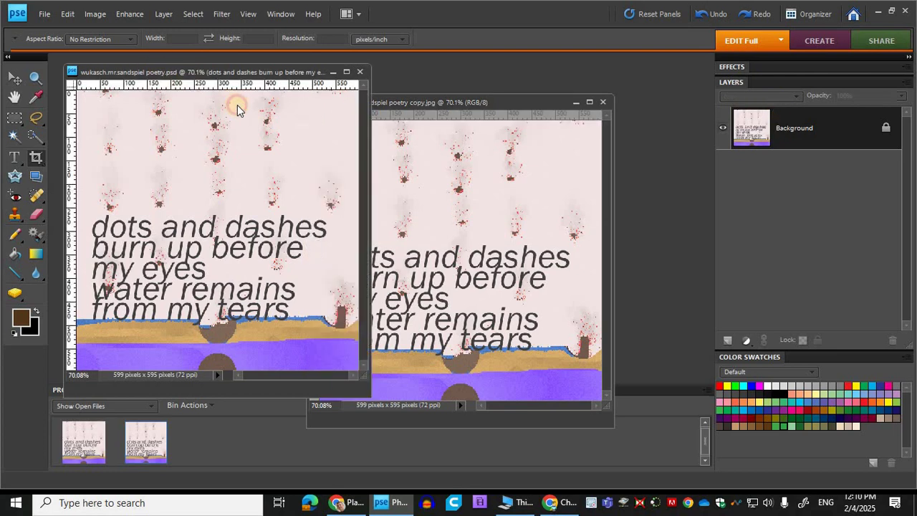
drag(220, 85, 267, 89)
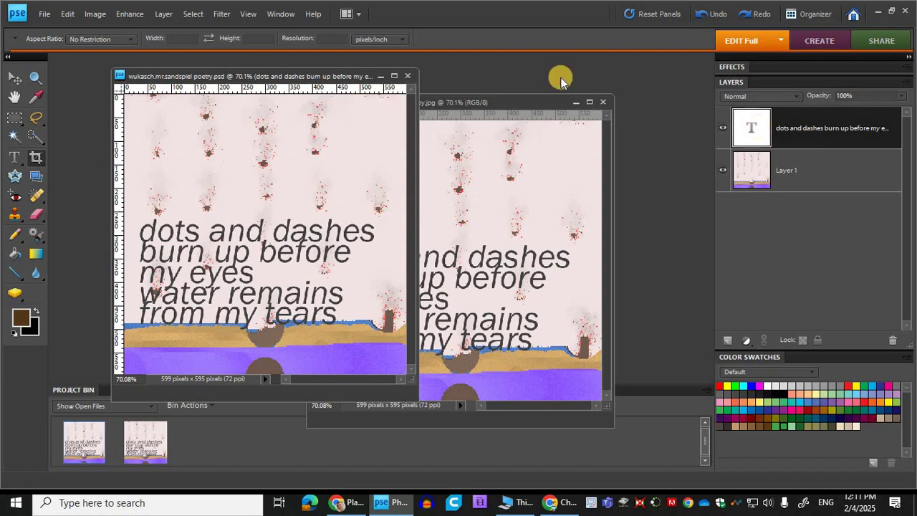
click(602, 103)
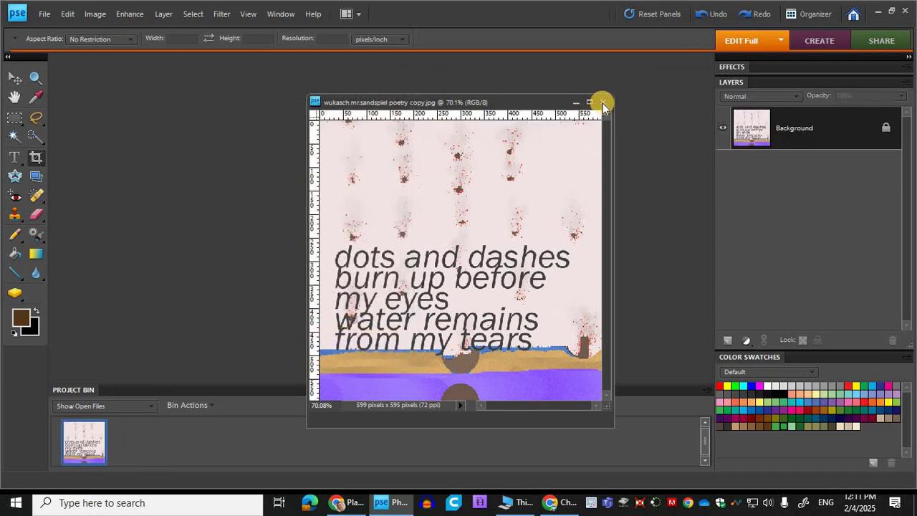
click(602, 103)
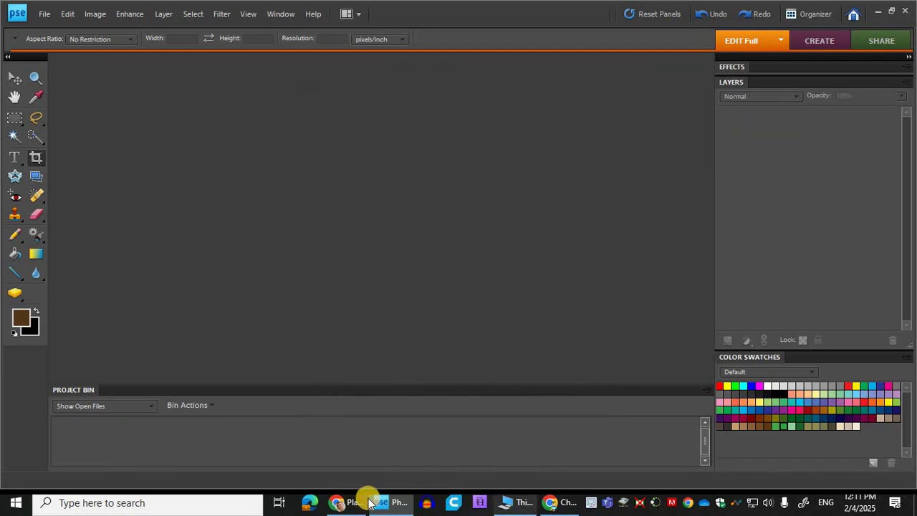
Step: Switch to Chrome and open the sandspiel.club link from the Play in Sandspiel post
click(343, 502)
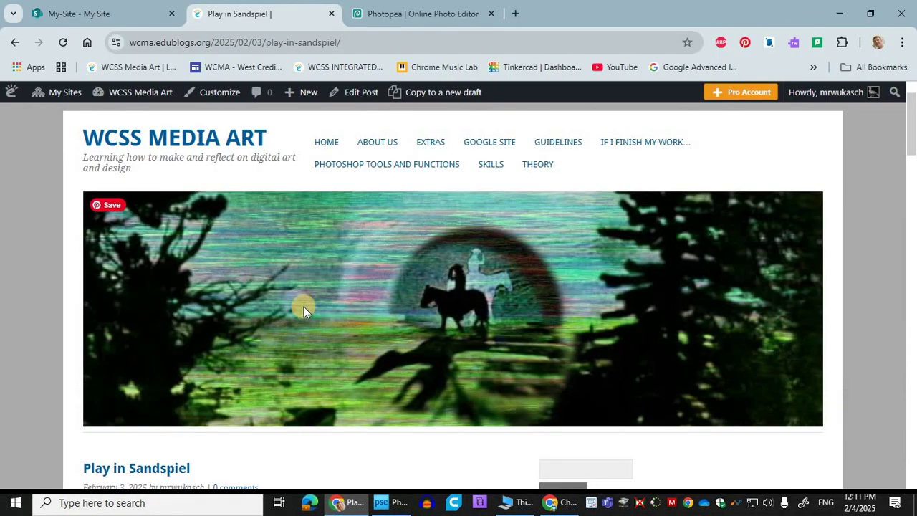
scroll(303, 306, down, 2)
scroll(294, 281, down, 2)
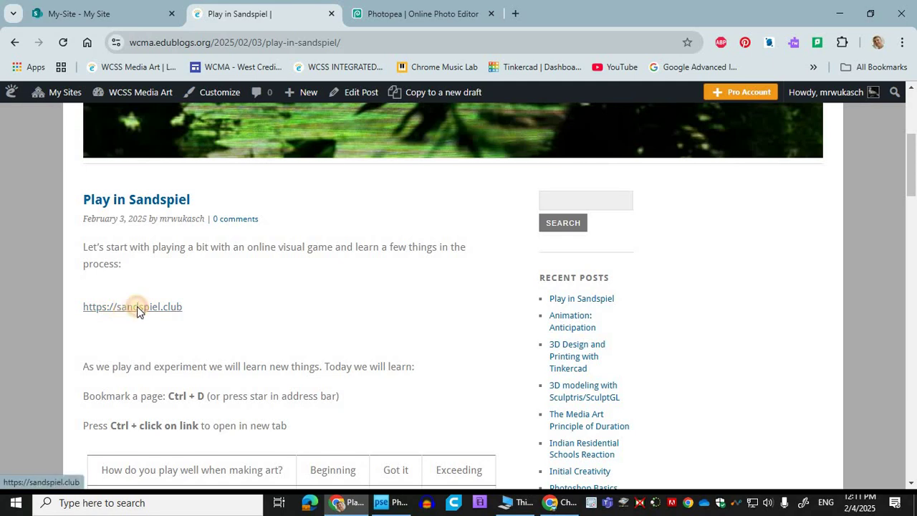
click(137, 306)
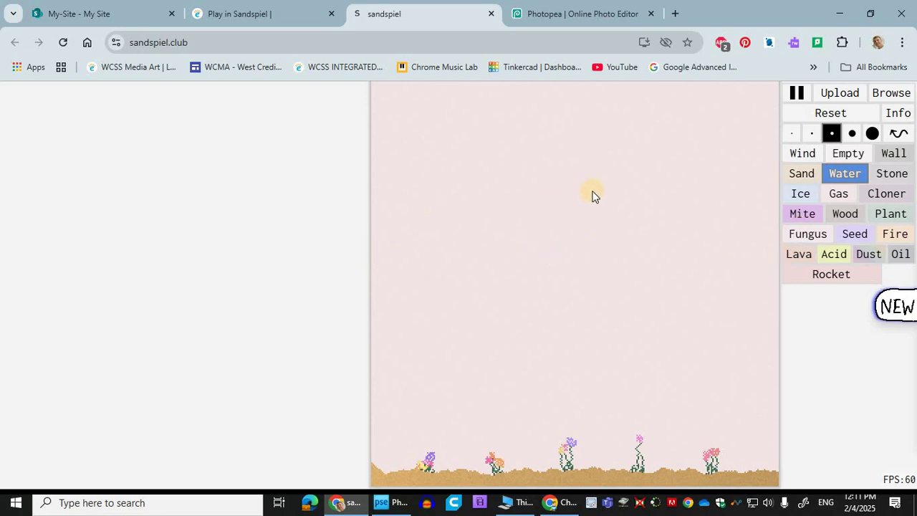
Step: Draw a large ring of Gas, a smaller oval of Ice inside it, and drop Lava from above onto the ice
click(838, 193)
mouse_move(468, 329)
mouse_down()
mouse_move(693, 327)
mouse_move(579, 209)
mouse_move(479, 237)
mouse_move(688, 215)
mouse_up()
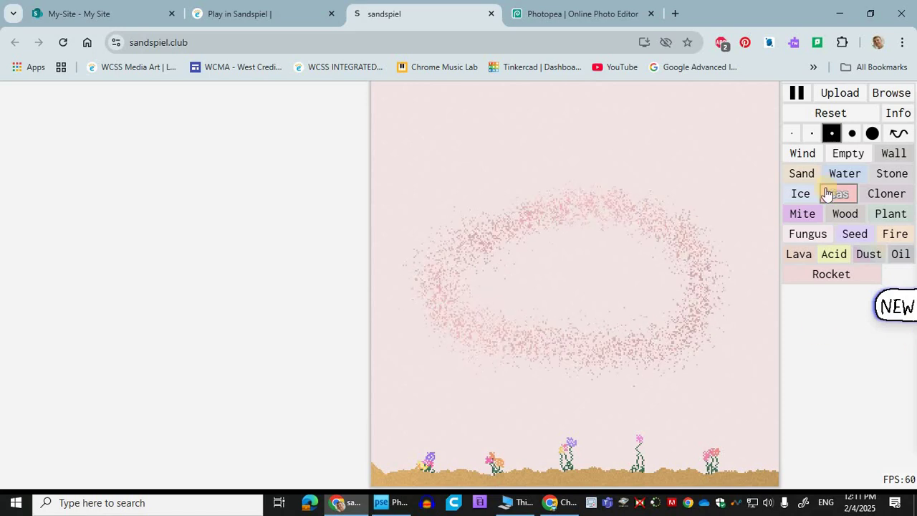
click(801, 193)
mouse_move(579, 251)
mouse_down()
mouse_move(507, 270)
mouse_move(584, 251)
mouse_up()
click(799, 254)
click(566, 169)
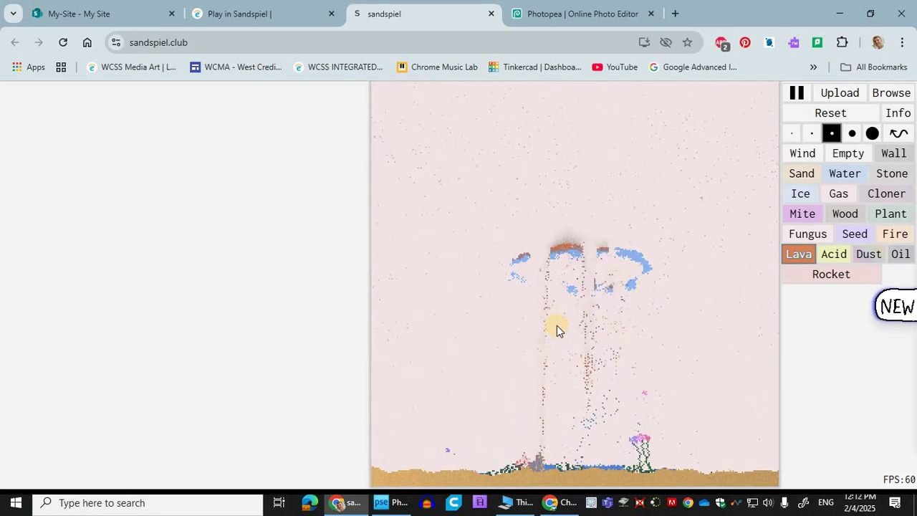
Step: Draw a face with a Wood head outline and spiky hair, Plant eyes, and an L-shaped Wall nose
click(845, 214)
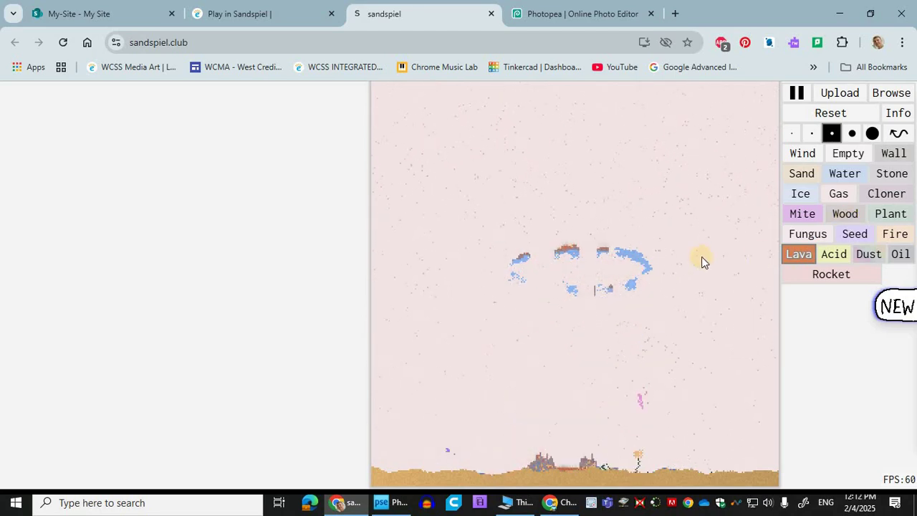
mouse_move(418, 237)
mouse_down()
mouse_move(435, 143)
mouse_move(531, 105)
mouse_move(577, 106)
mouse_move(646, 157)
mouse_move(695, 173)
mouse_move(684, 256)
mouse_up()
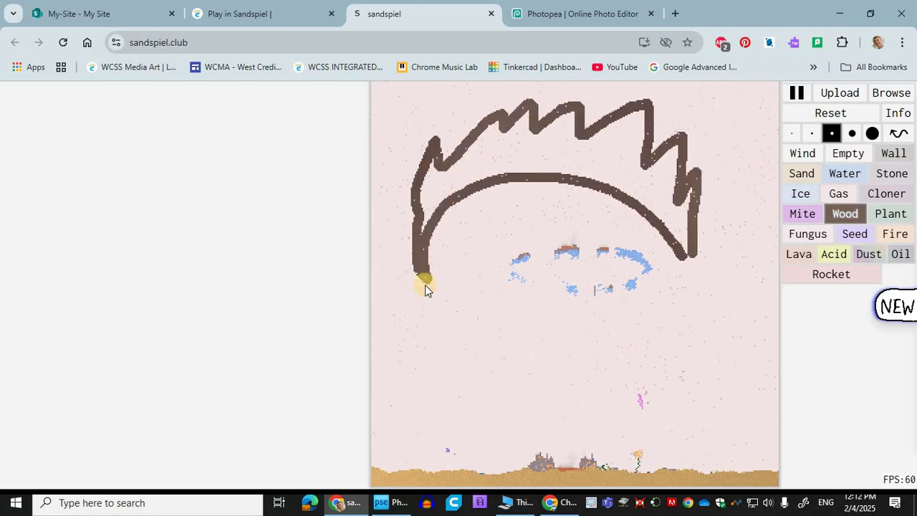
mouse_move(427, 289)
mouse_down()
mouse_move(700, 412)
mouse_move(691, 259)
mouse_up()
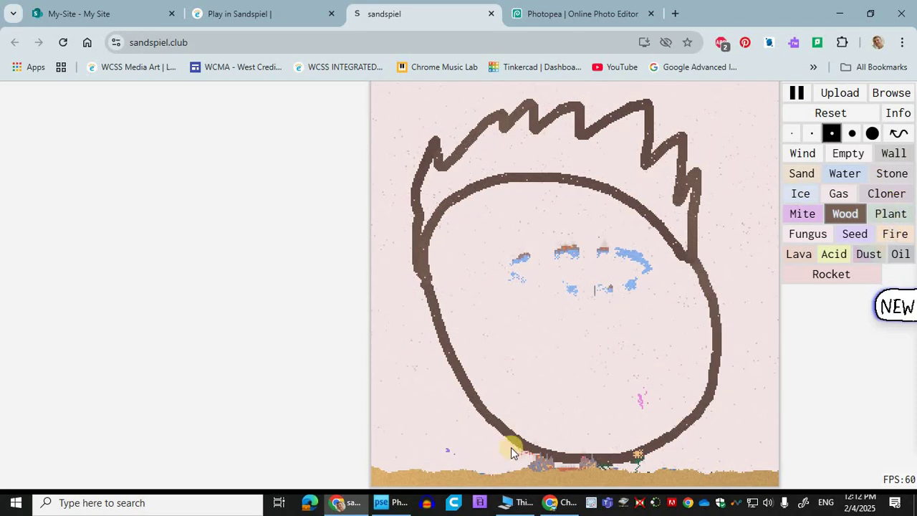
click(579, 293)
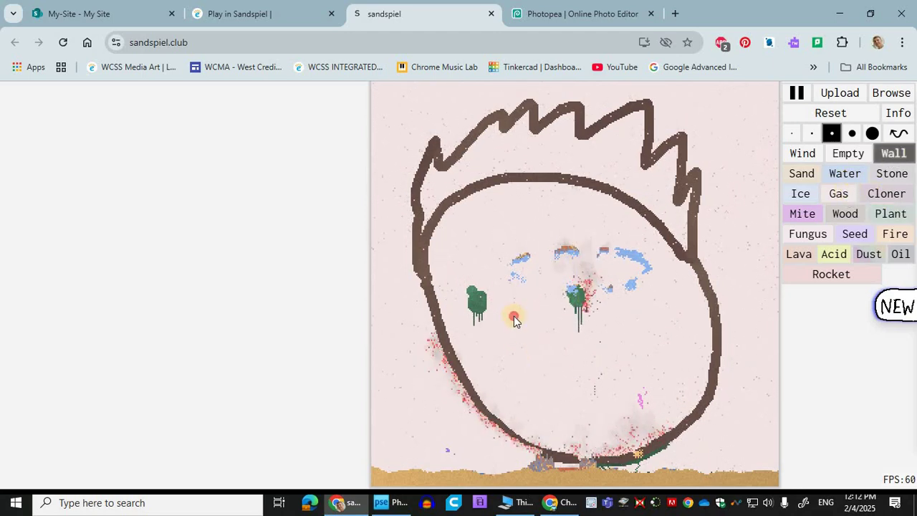
mouse_move(514, 315)
mouse_down()
mouse_move(524, 382)
mouse_move(567, 374)
mouse_up()
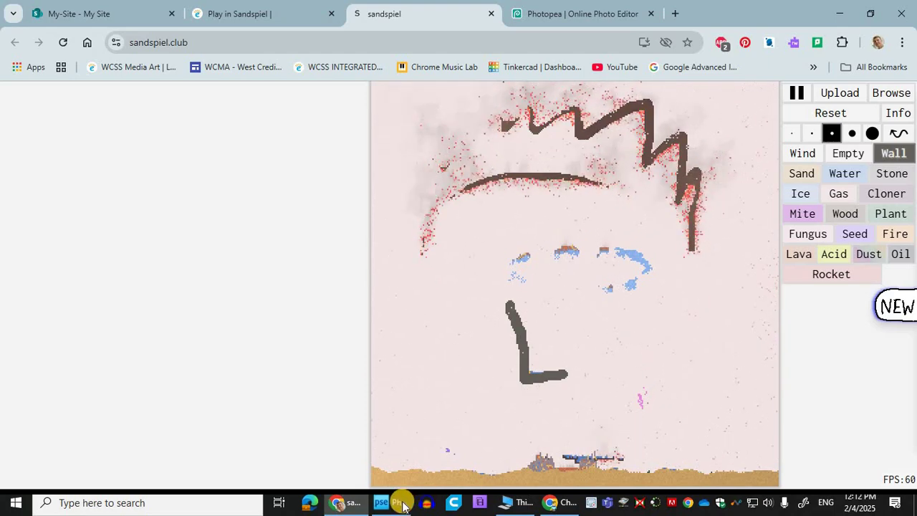
Step: Switch to Photoshop Elements and create a new image from the screenshot on the clipboard
key(alt+Tab)
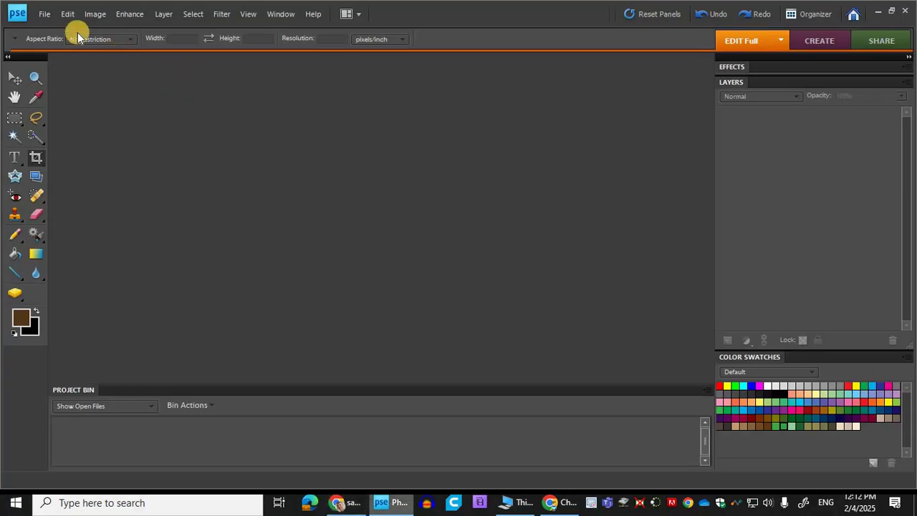
click(45, 17)
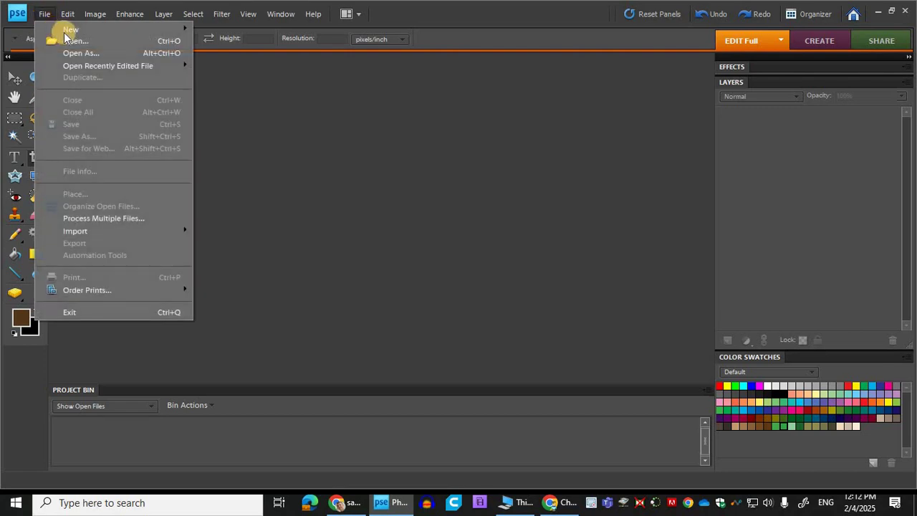
mouse_move(93, 30)
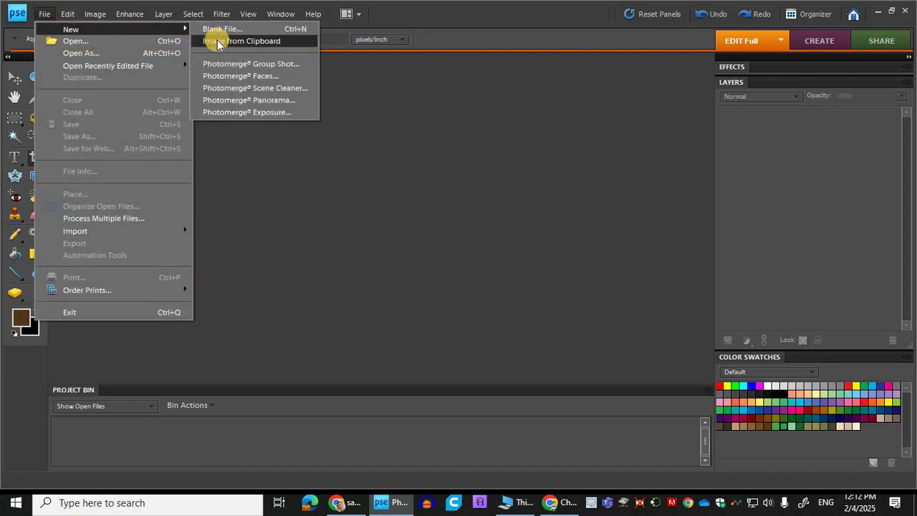
click(215, 41)
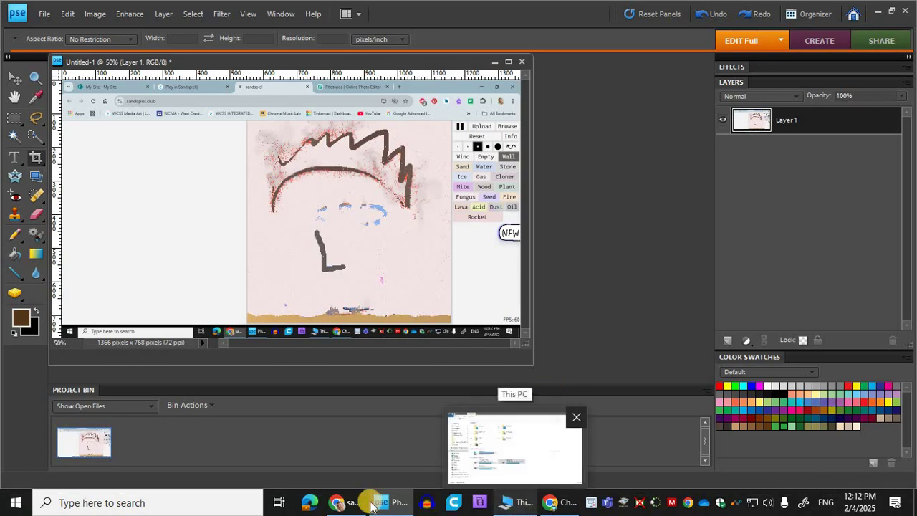
Step: Switch to Photopea in Chrome and create a new 1366 × 768 pixel project at 72 DPI with a white background
click(334, 505)
click(577, 16)
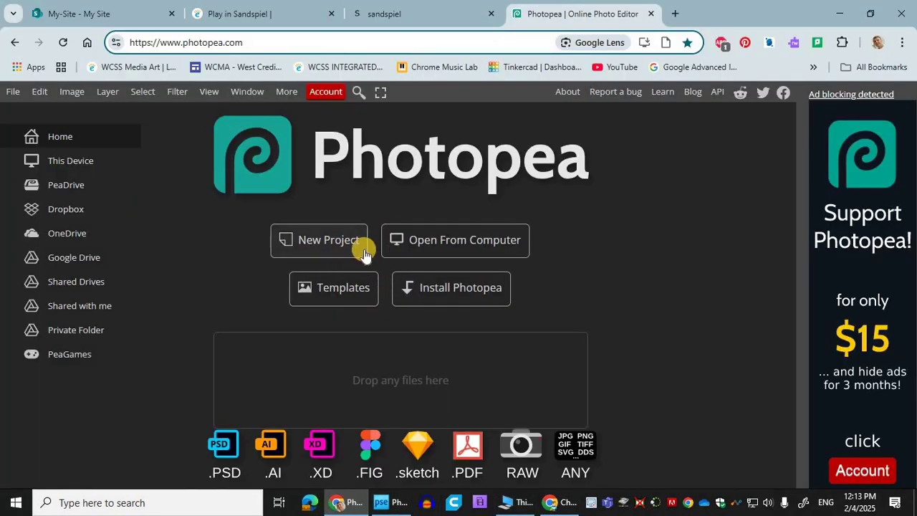
click(335, 244)
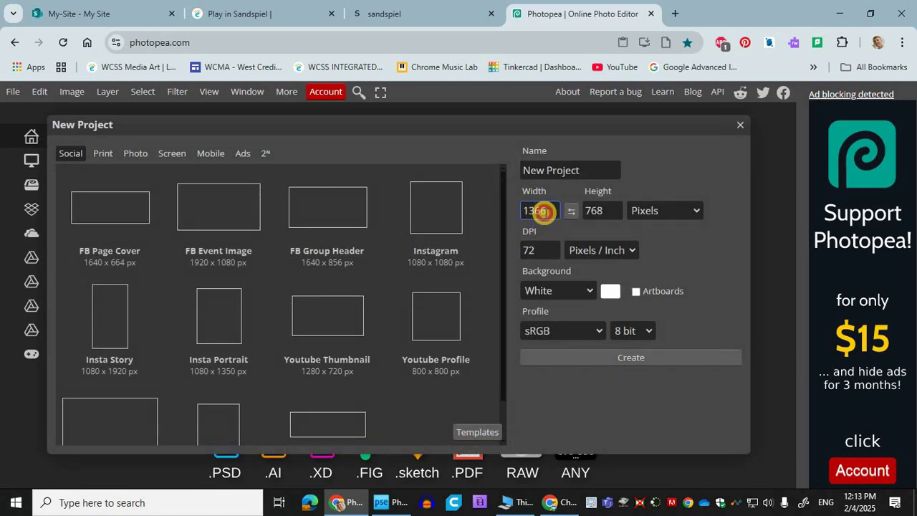
click(543, 210)
click(598, 209)
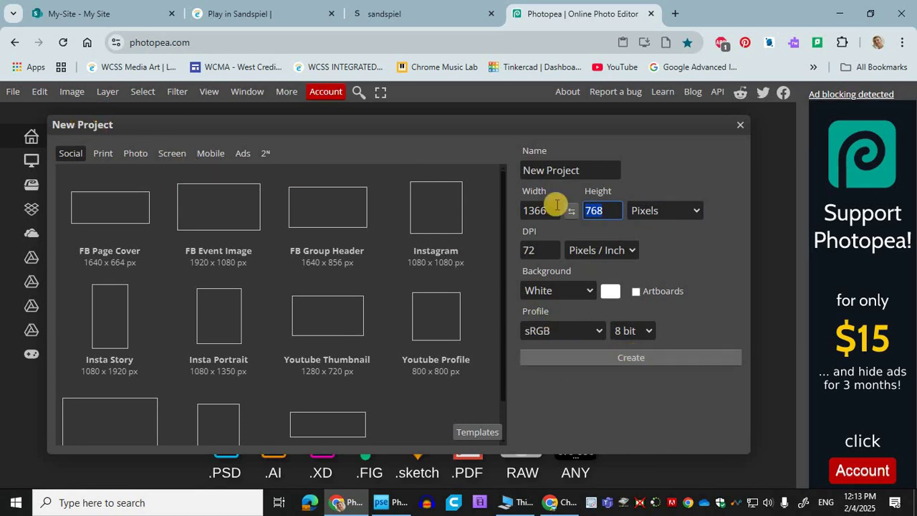
click(632, 358)
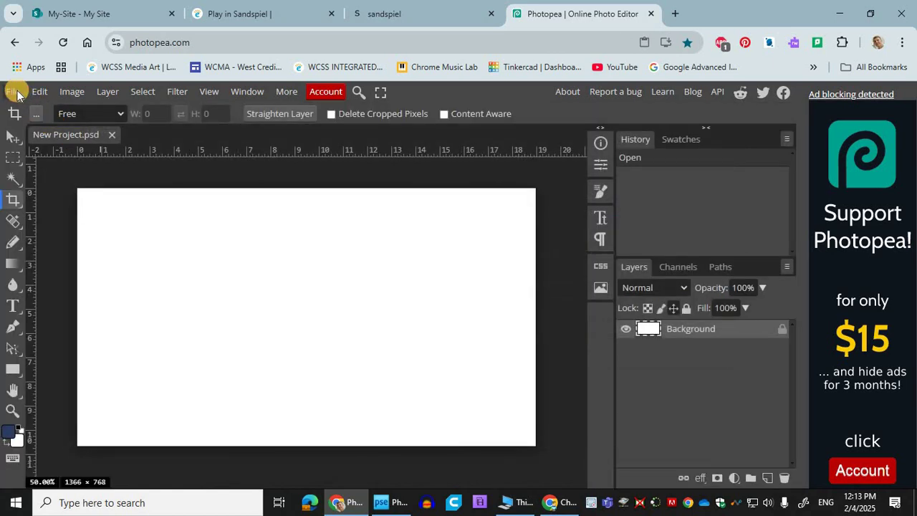
Step: Create a second 1366 × 768 pixel project and paste the sandspiel screenshot into it as a layer
click(14, 92)
click(29, 115)
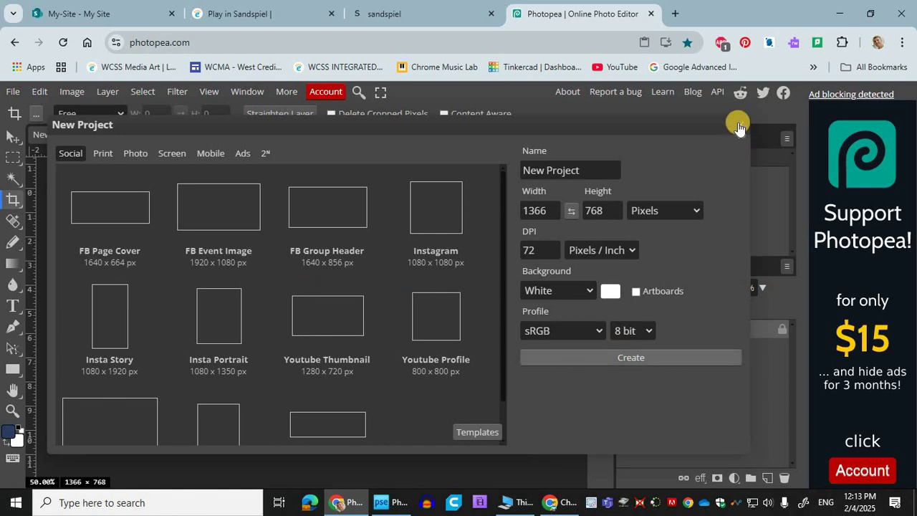
click(626, 362)
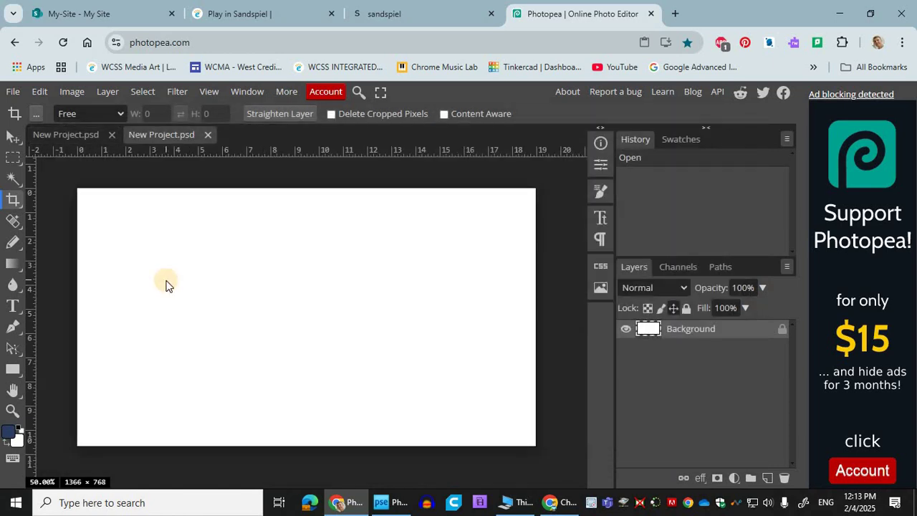
click(166, 280)
key(ctrl+v)
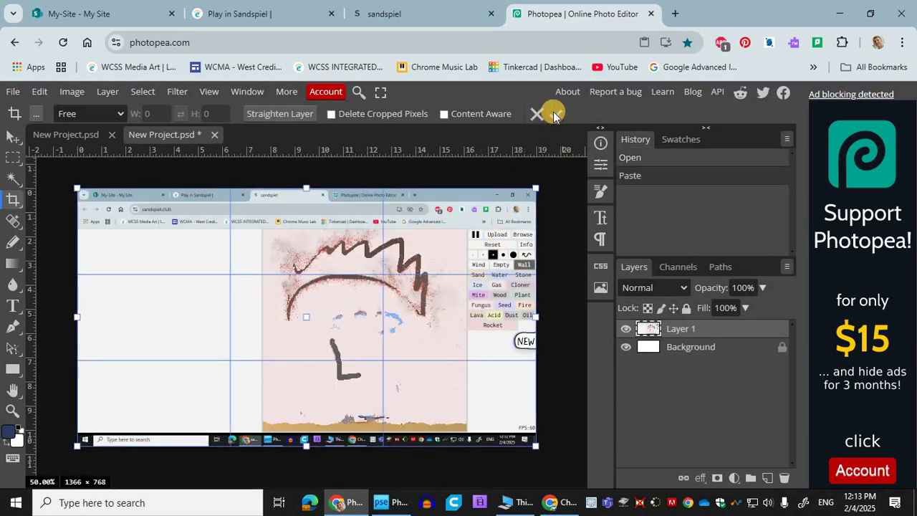
click(553, 114)
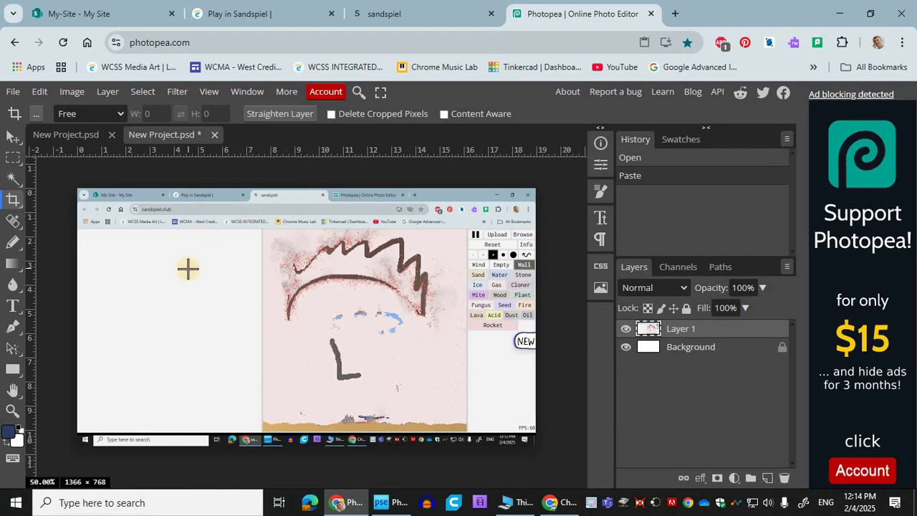
Step: Capture a rectangular screen snip of just the sand drawing within the pasted screenshot
key(super+shift+s)
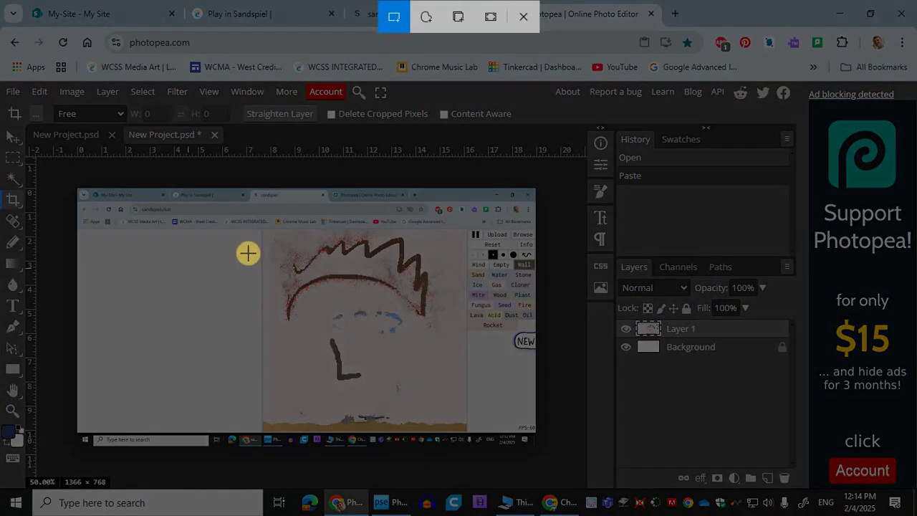
drag(260, 229, 467, 429)
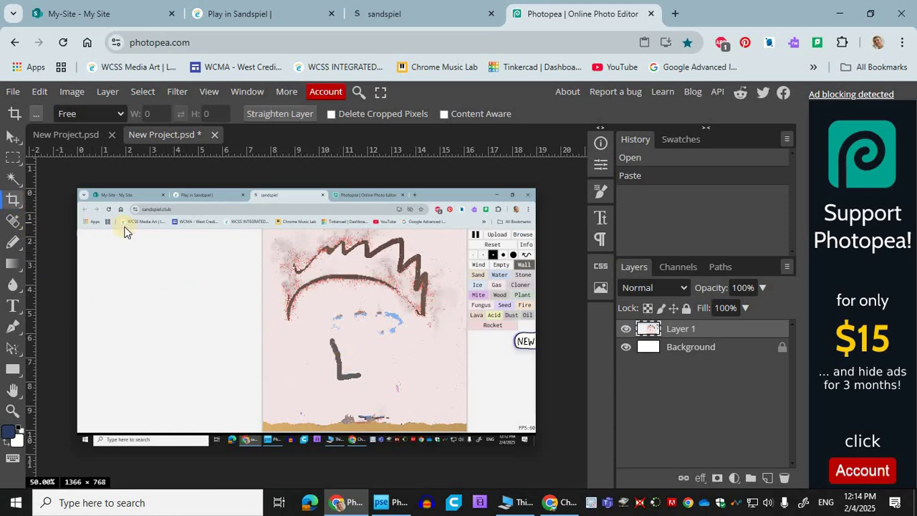
Step: Switch to Photoshop Elements and crop the screenshot to the square sand drawing, excluding the browser and material palette
click(13, 199)
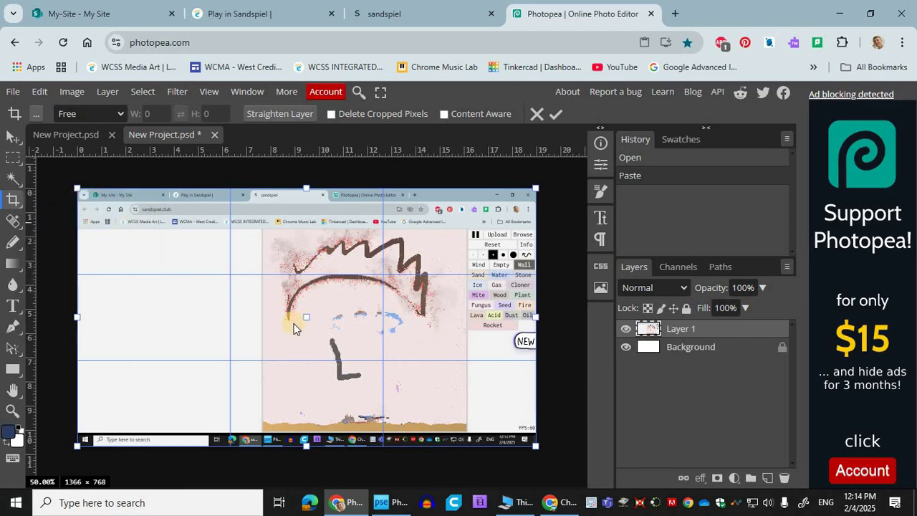
click(395, 505)
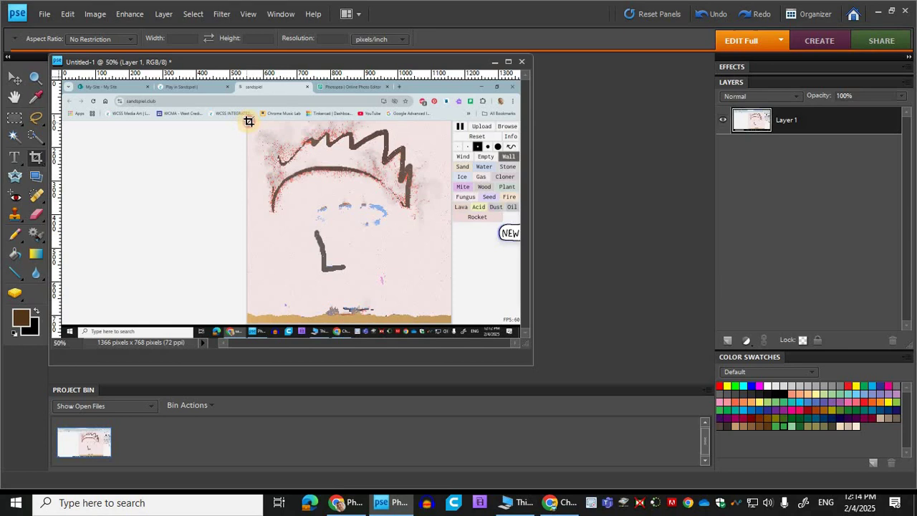
drag(433, 299, 451, 324)
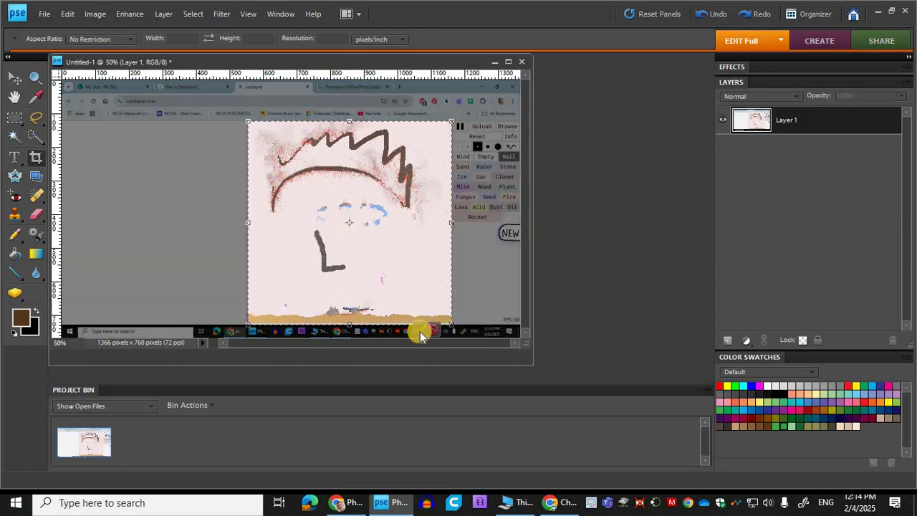
key(Return)
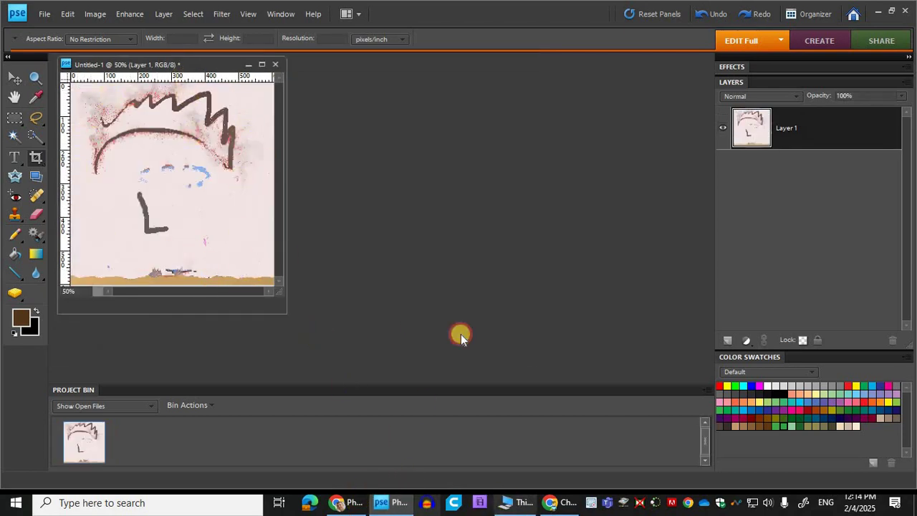
Step: Switch to Photopea and crop the pasted screenshot to just the square sand drawing, about 8.44 × 8.39 inches
key(alt+Tab)
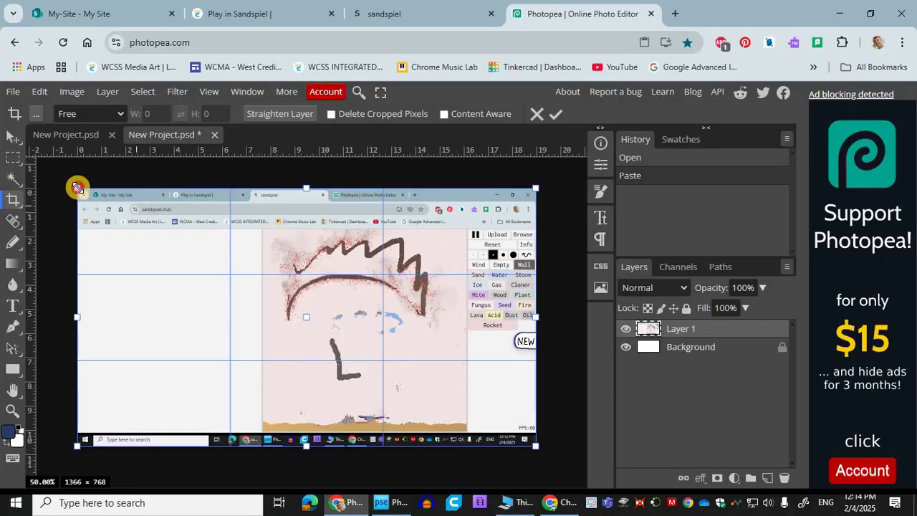
drag(76, 187, 263, 228)
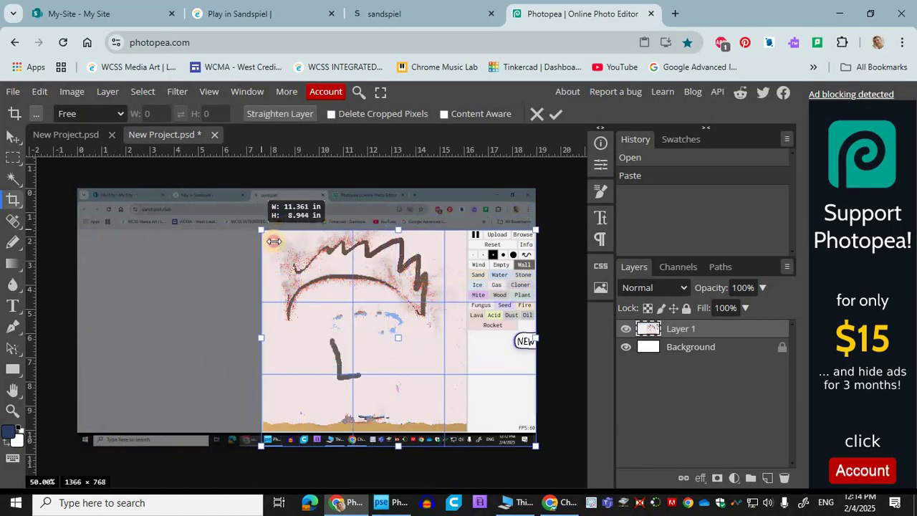
drag(504, 428, 466, 430)
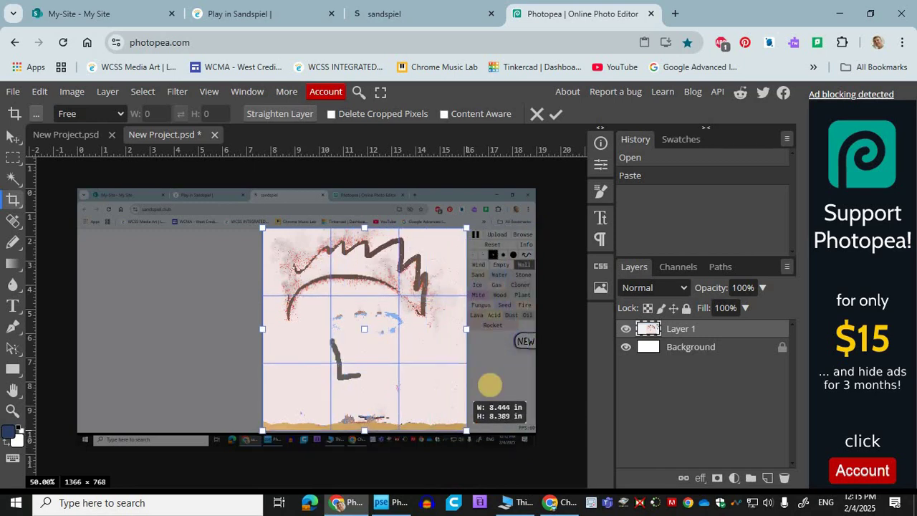
click(556, 114)
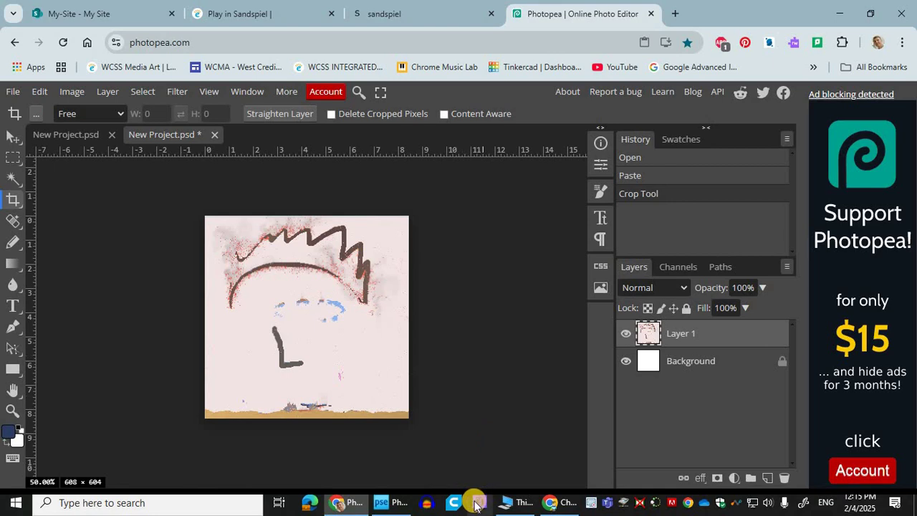
Step: Switch to Photoshop Elements, collapse the Project Bin, and dock the floating image window with the drawing fitted to the workspace
click(393, 505)
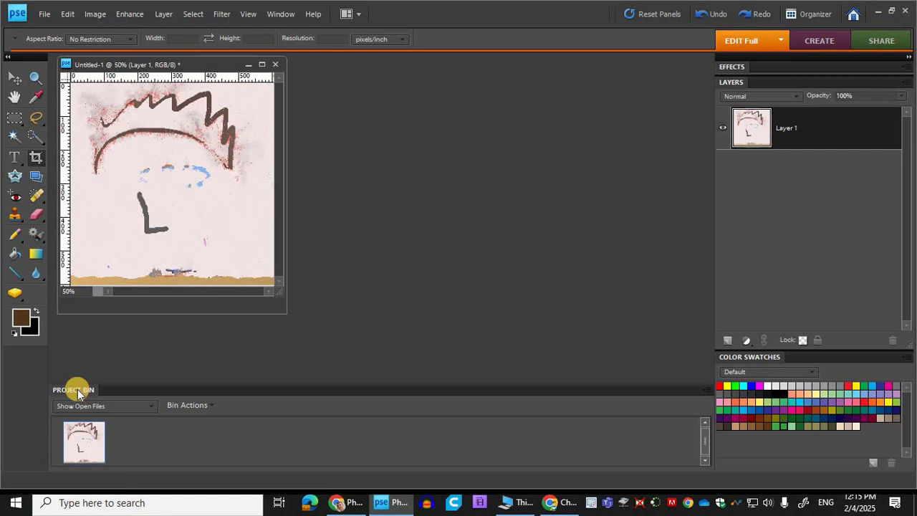
click(78, 391)
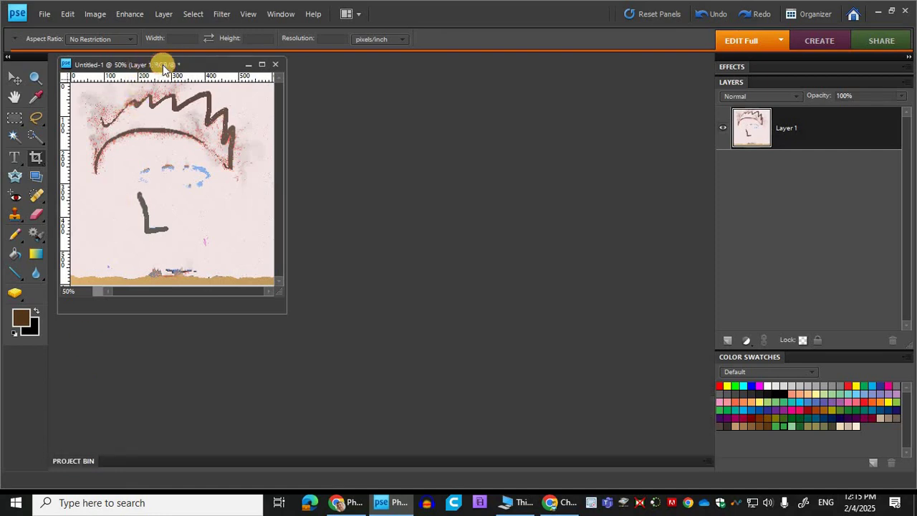
mouse_move(238, 79)
mouse_down()
mouse_move(245, 91)
mouse_move(237, 91)
mouse_up()
drag(305, 86, 396, 59)
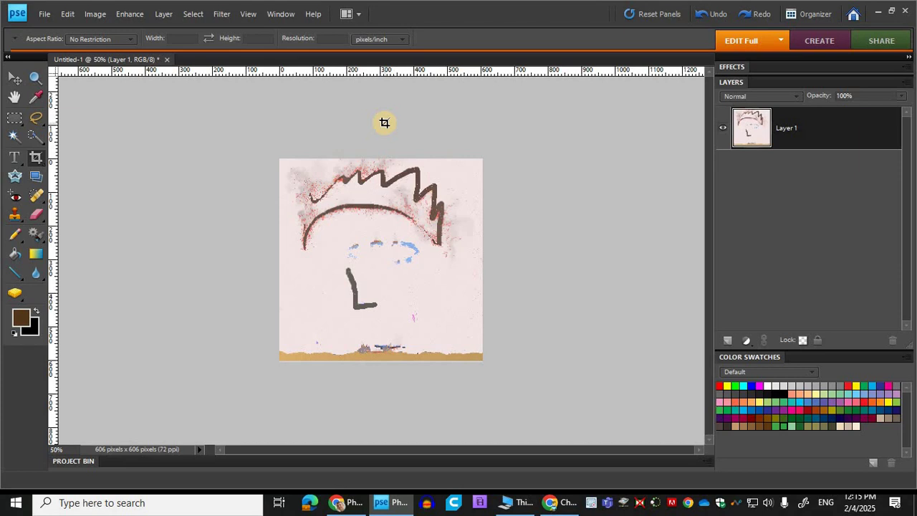
key(ctrl+0)
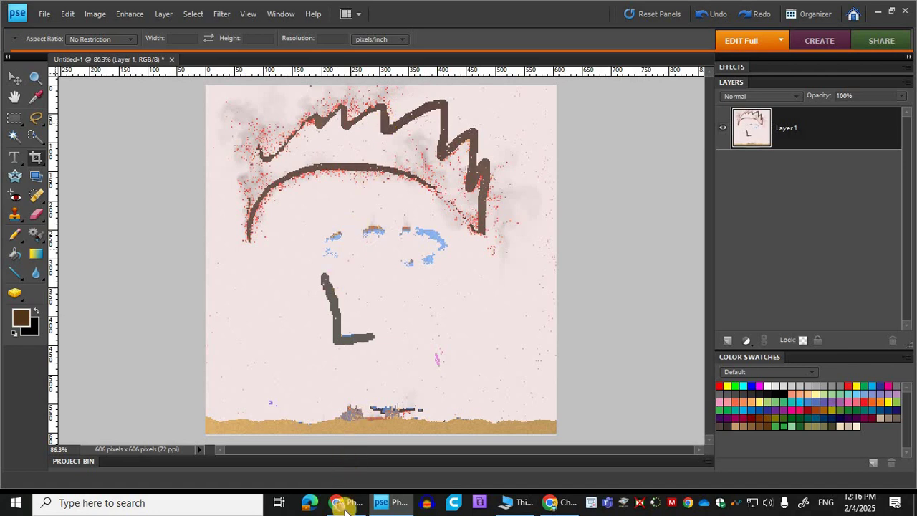
Step: Switch to Photopea and set the image size's width to 8.5 inches with proportions linked
click(347, 506)
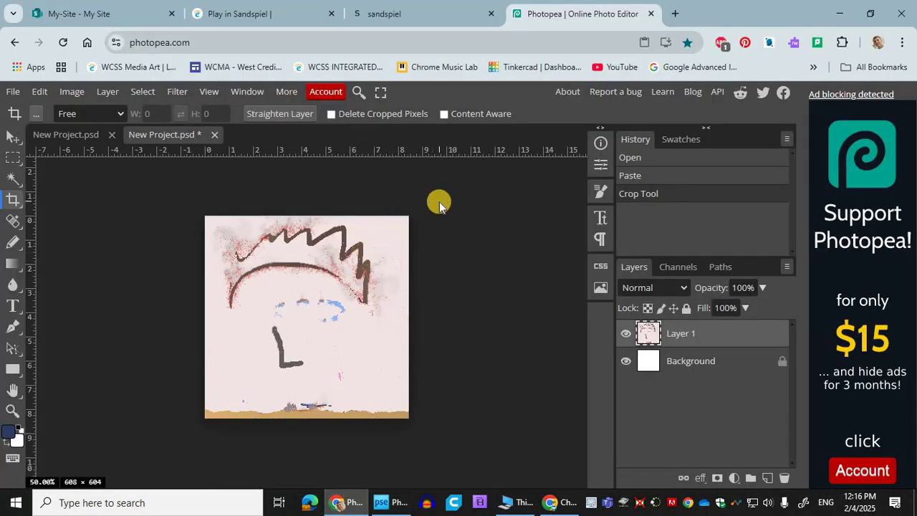
scroll(439, 201, up, 2)
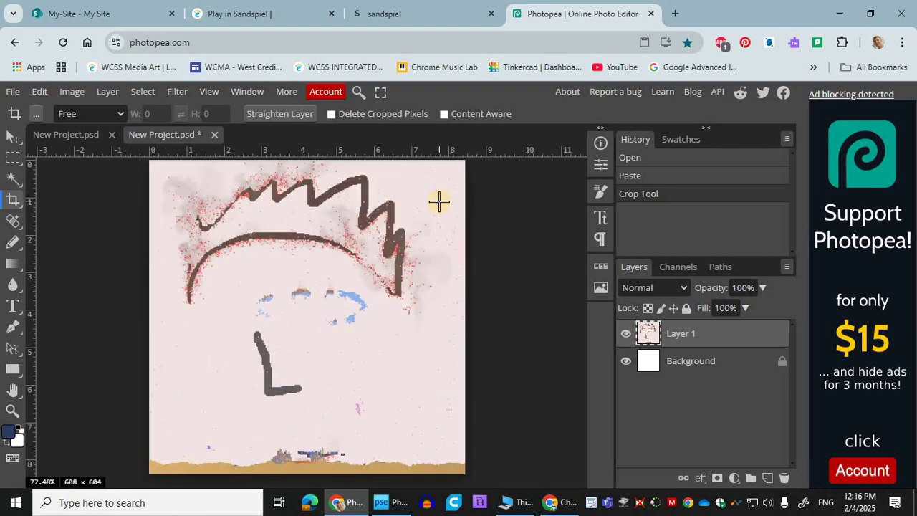
click(439, 202)
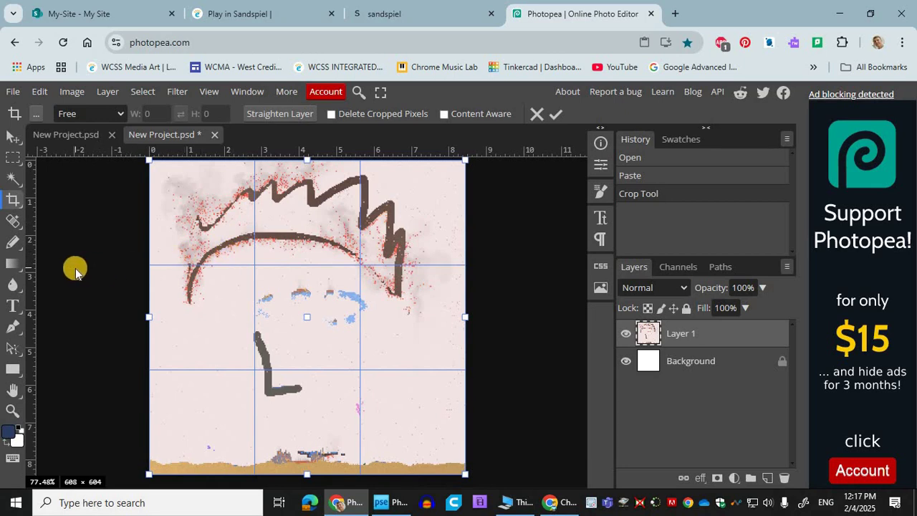
click(75, 93)
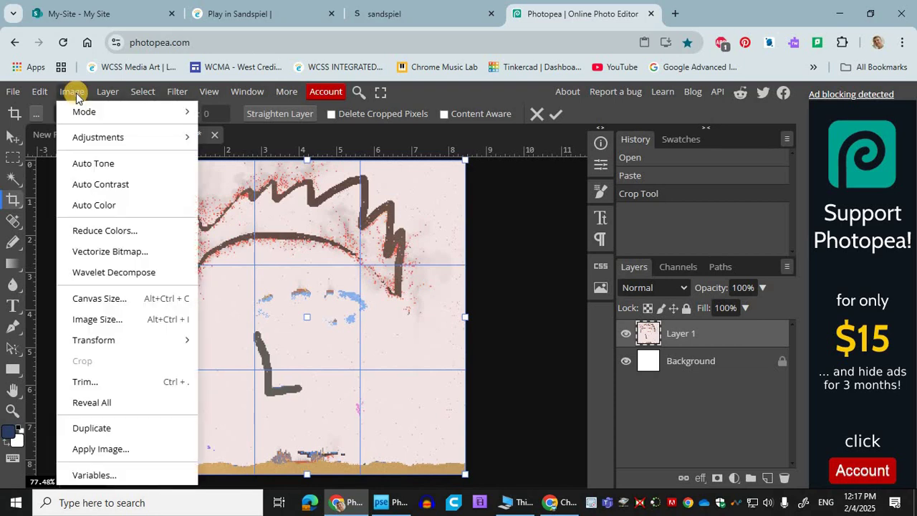
click(106, 323)
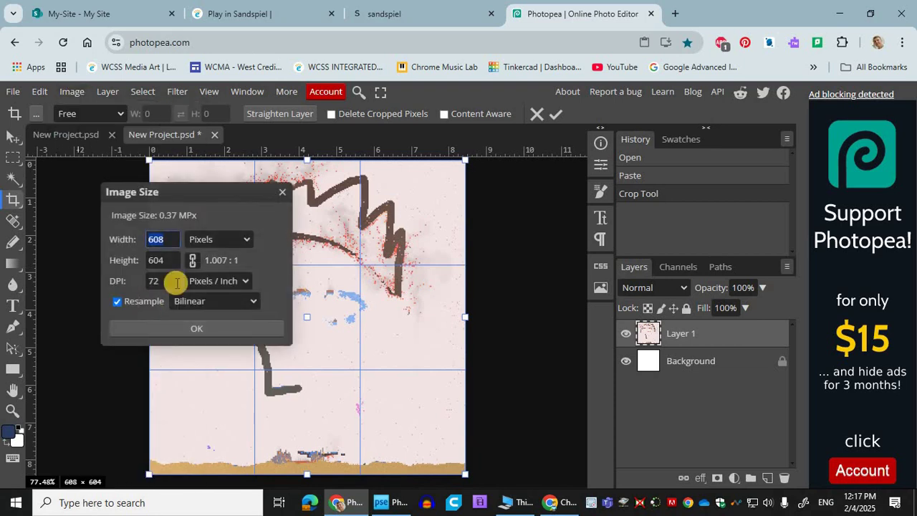
click(223, 240)
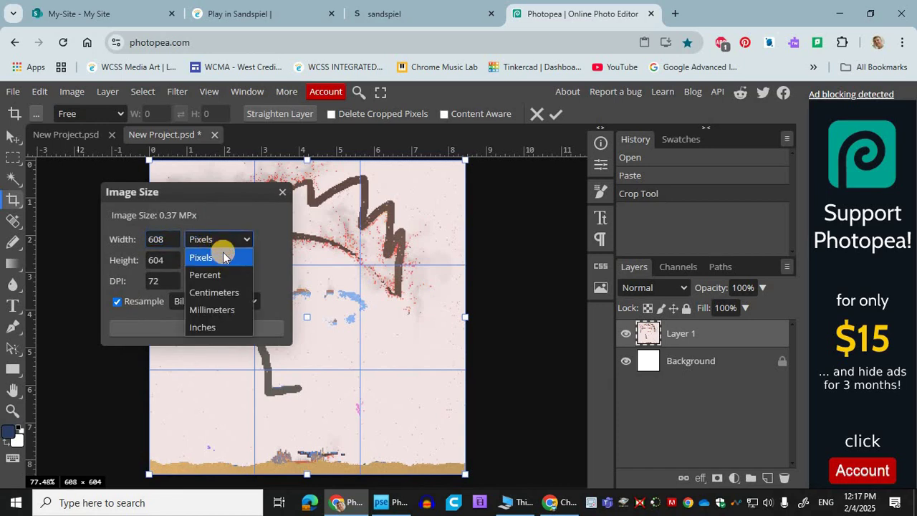
click(222, 327)
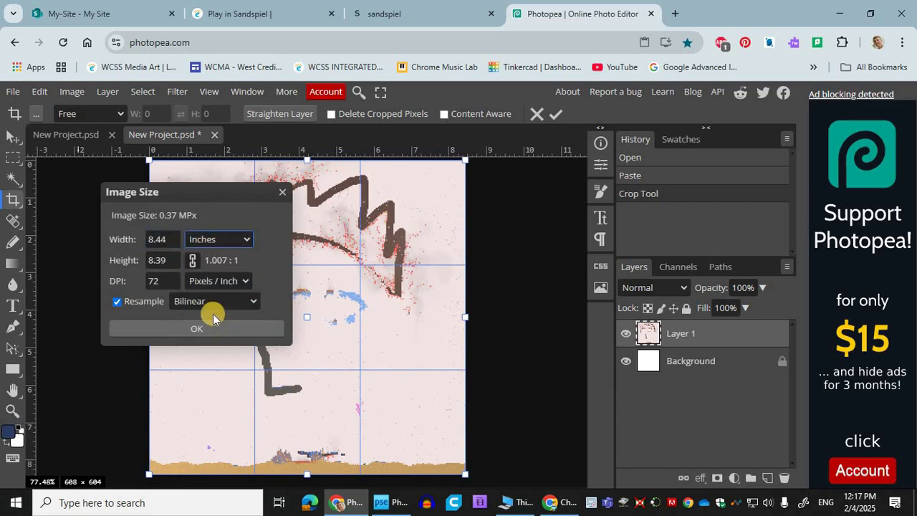
double_click(173, 237)
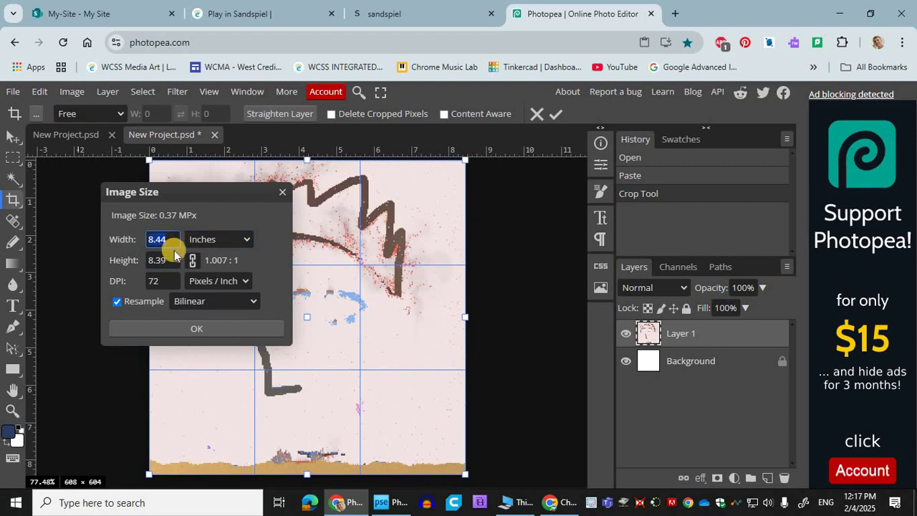
text(5)
click(167, 262)
Step: Set the resolution to 300 DPI with Nearest Neighbor resampling and apply the image resize
click(169, 281)
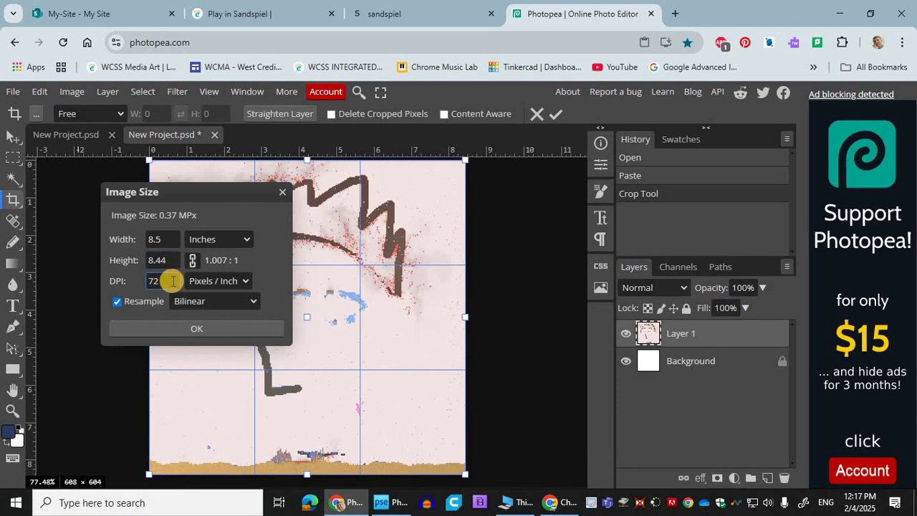
drag(173, 280, 117, 286)
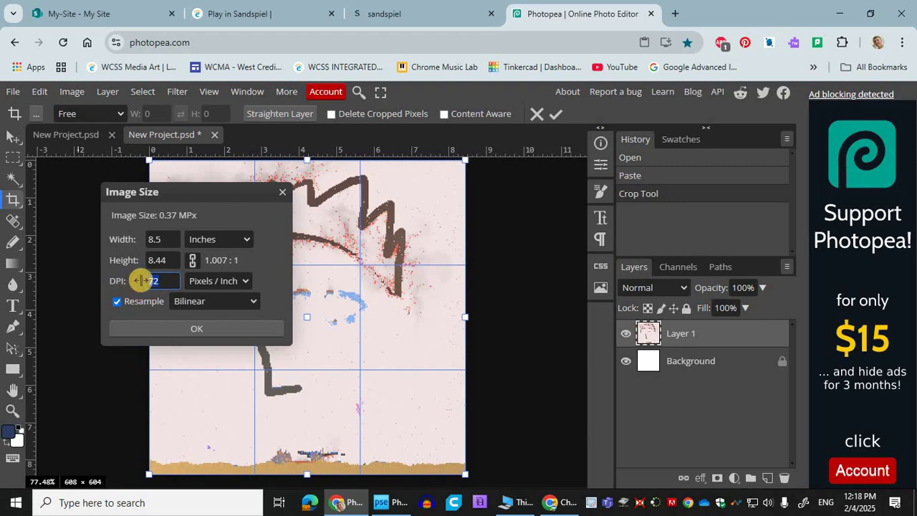
text(300)
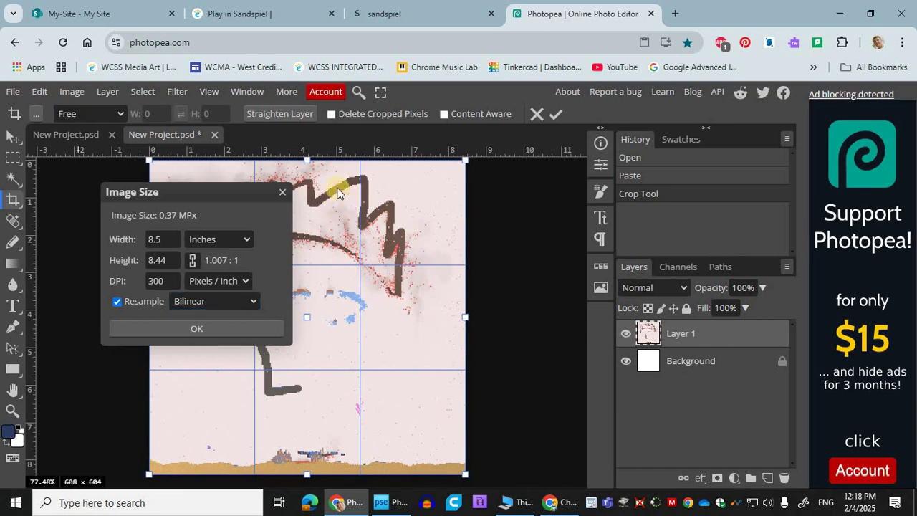
click(240, 301)
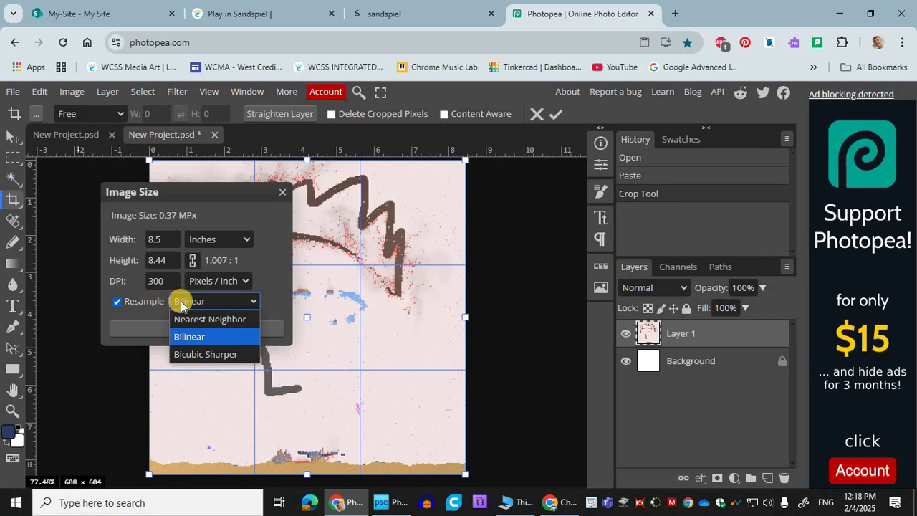
click(215, 320)
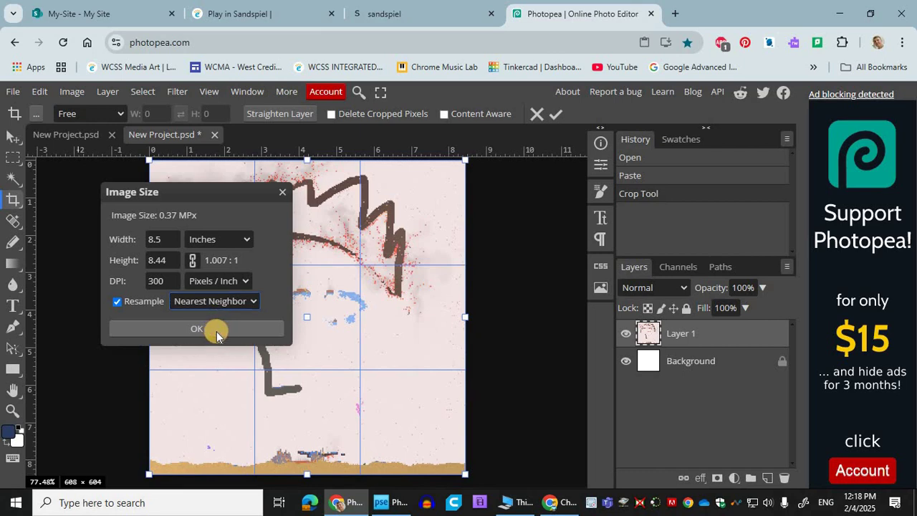
click(215, 332)
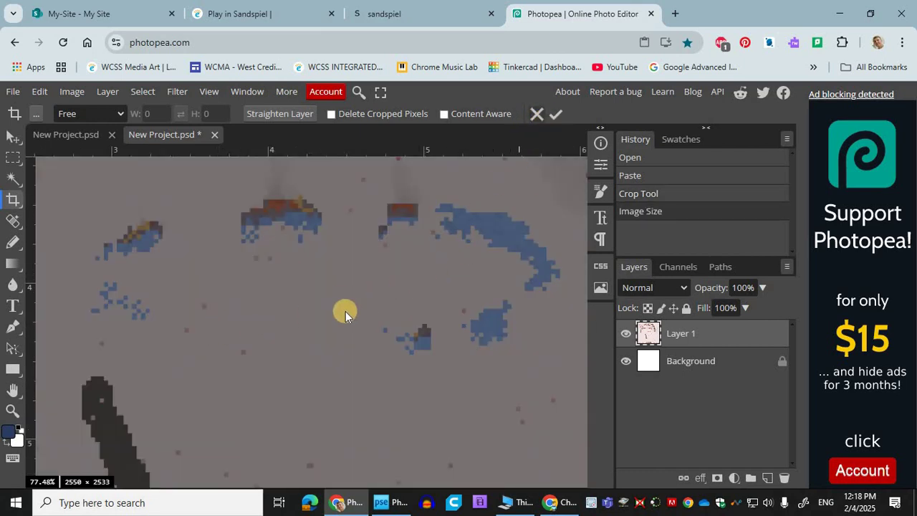
Step: Bring the whole resized drawing into view and cancel the leftover crop frame
scroll(345, 310, down, 6)
scroll(345, 311, up, 3)
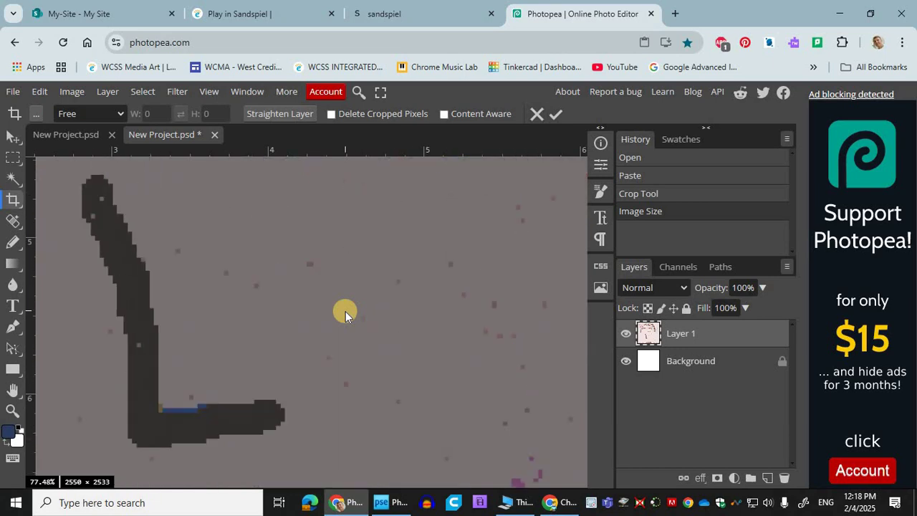
scroll(346, 311, down, 7)
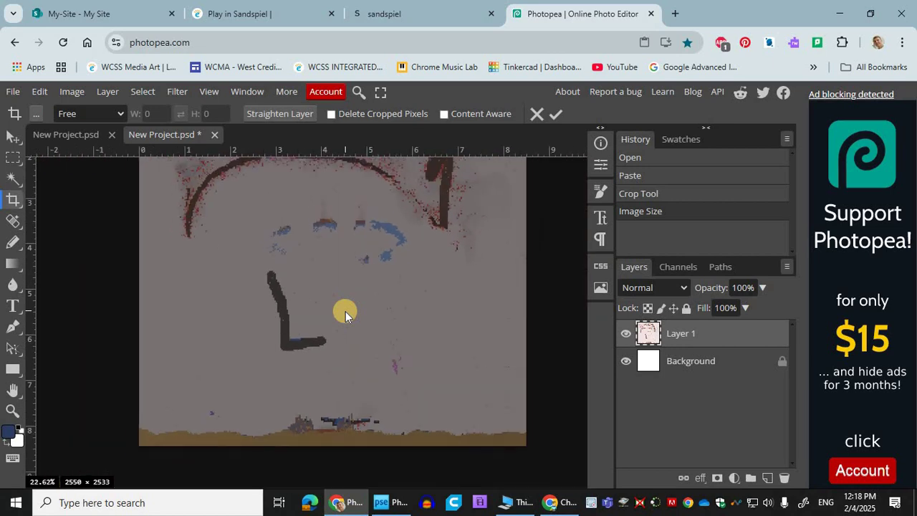
scroll(345, 311, down, 3)
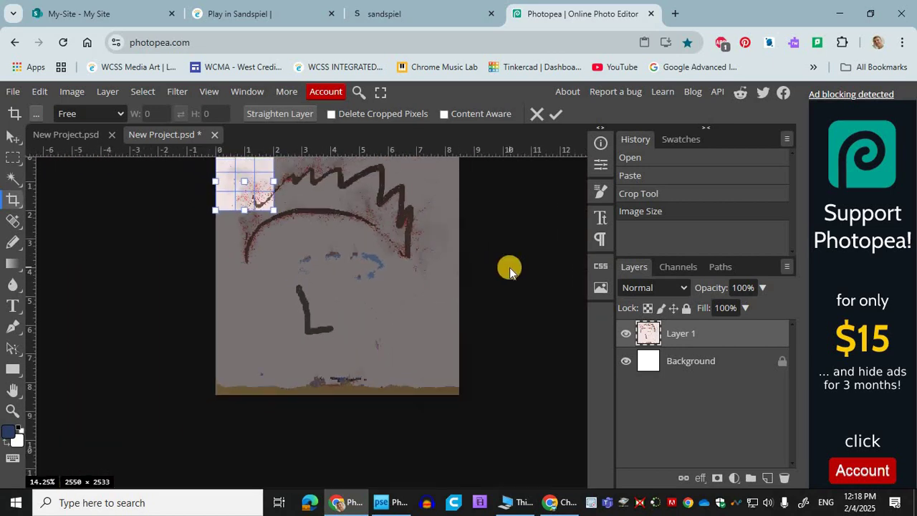
scroll(494, 283, up, 2)
scroll(387, 283, down, 1)
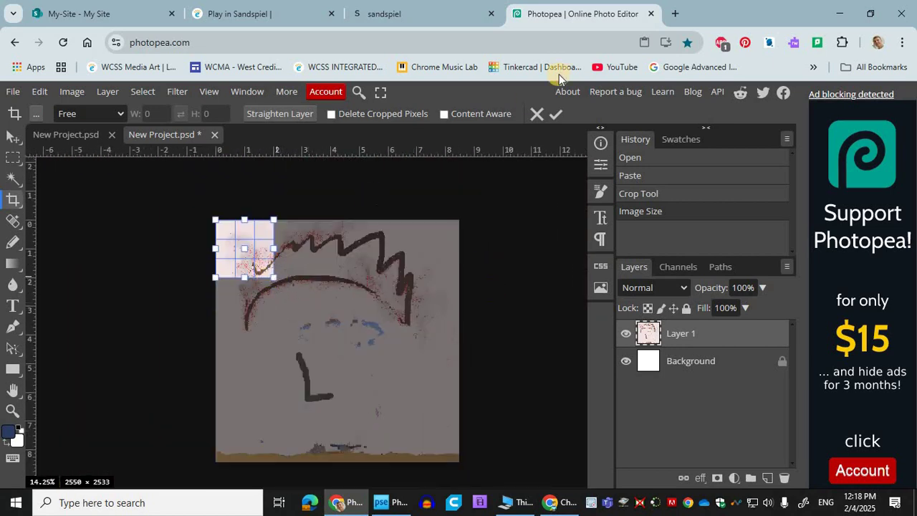
key(Escape)
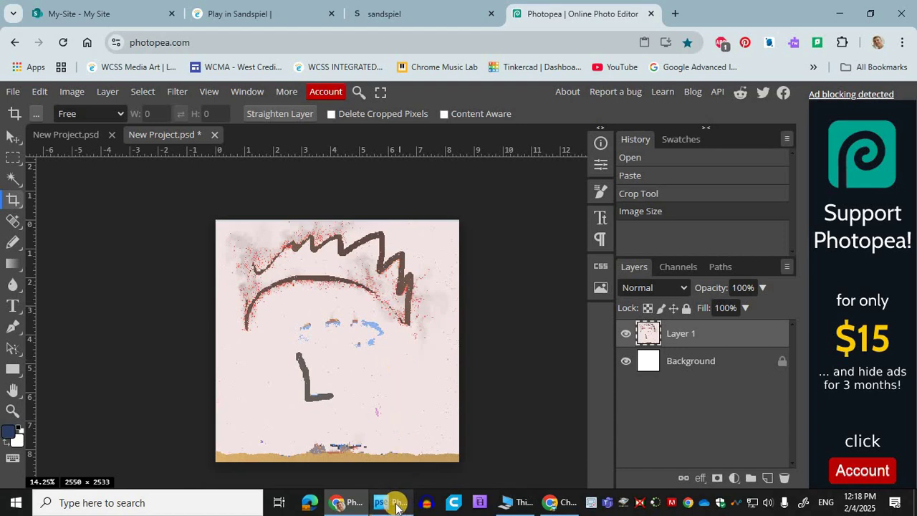
Step: Switch to Photoshop Elements and set the document width to 8.5 inches in the image size settings
click(364, 420)
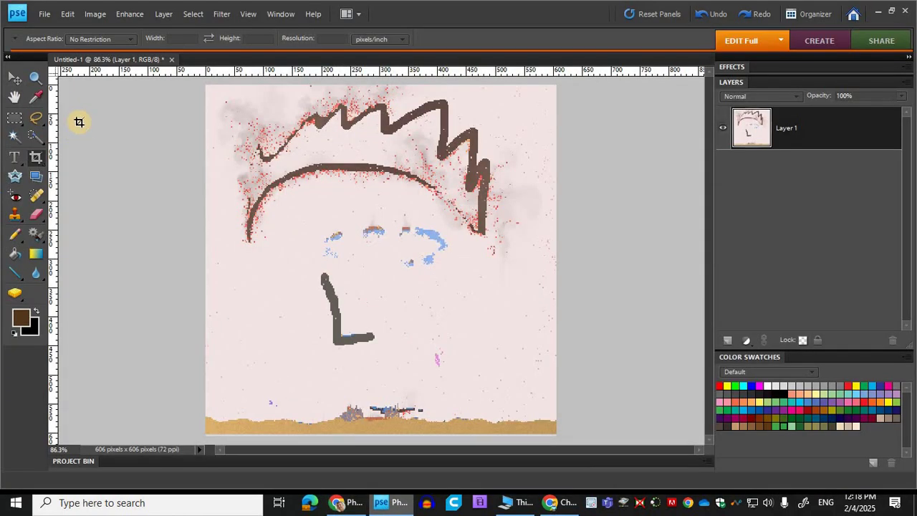
click(87, 15)
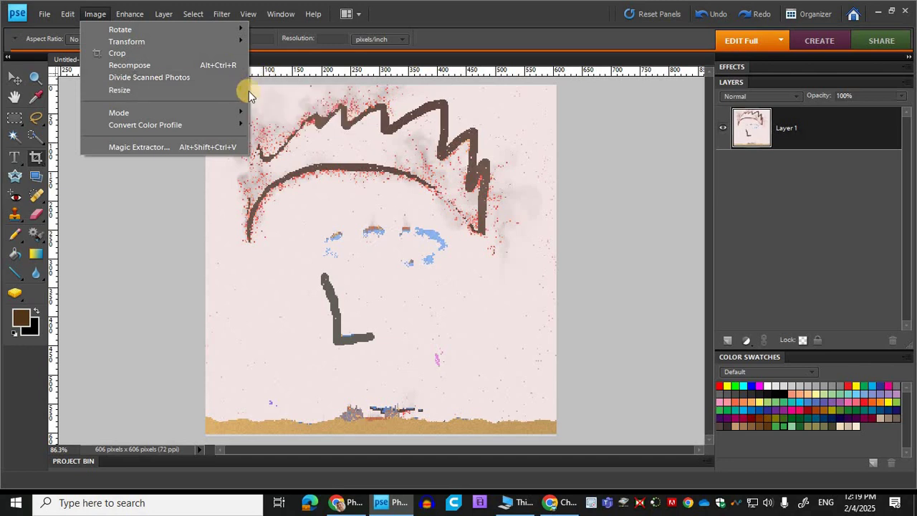
mouse_move(267, 95)
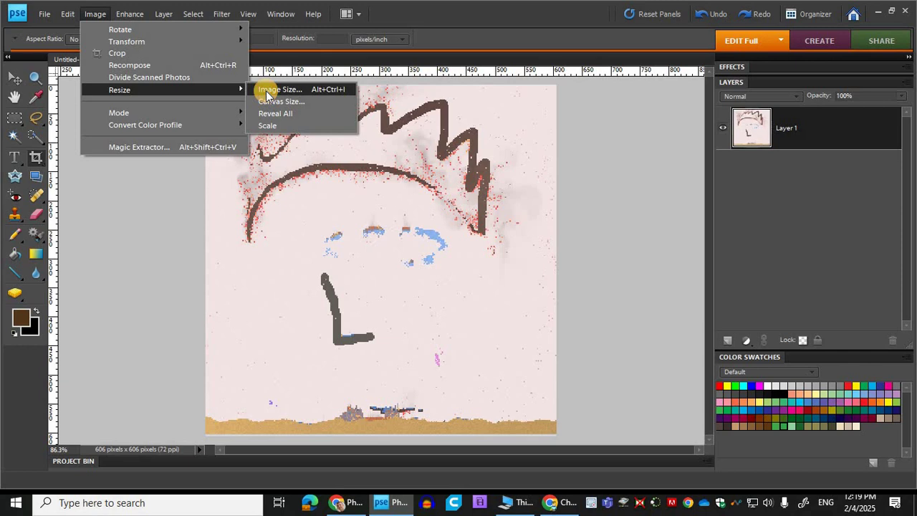
click(266, 90)
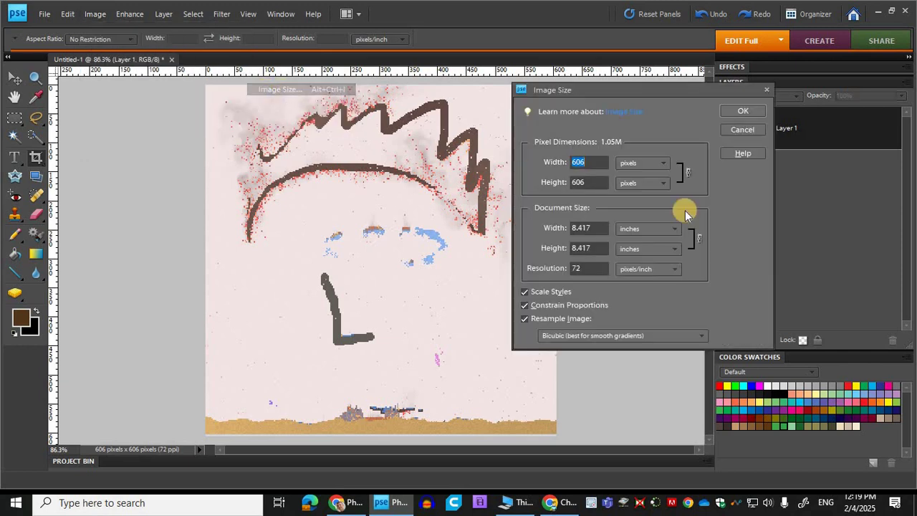
click(580, 228)
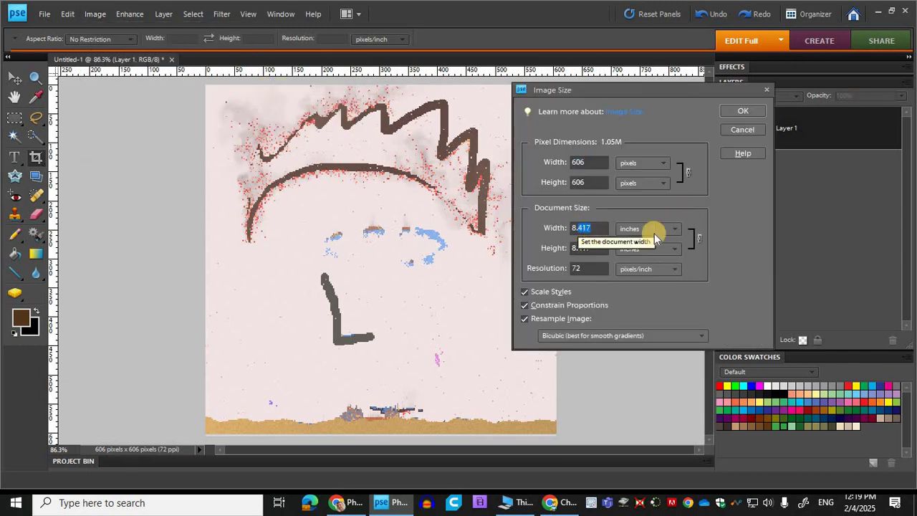
text(8.5)
Step: Set the resolution to 300 pixels/inch with Nearest Neighbor resampling, apply the resize and fit the whole drawing in view
click(598, 266)
drag(598, 266, 559, 268)
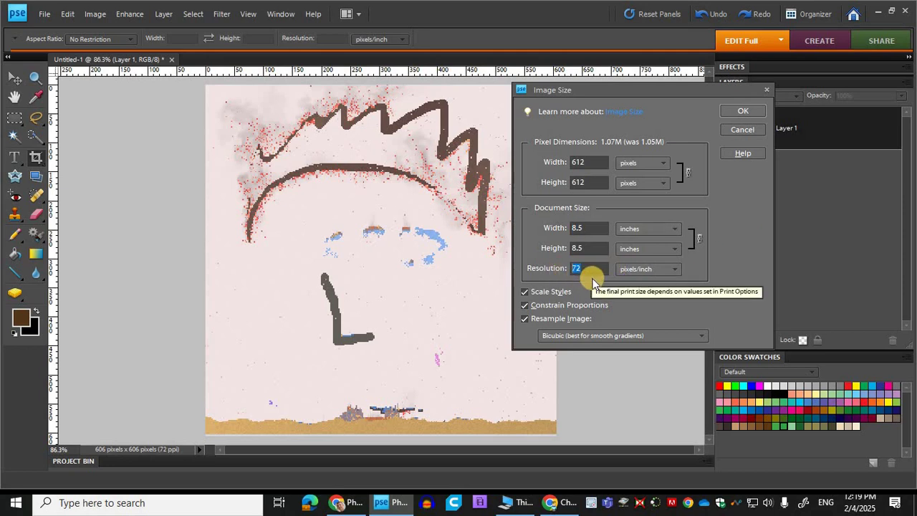
text(300)
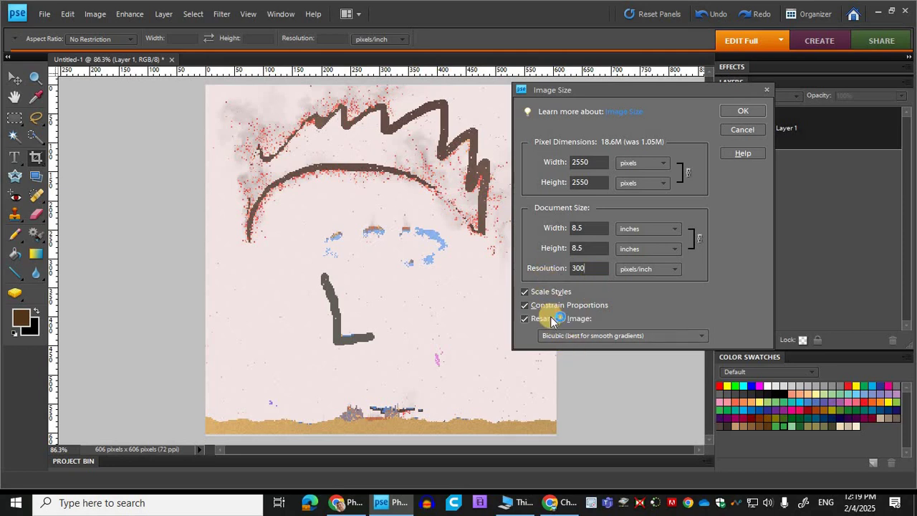
click(581, 336)
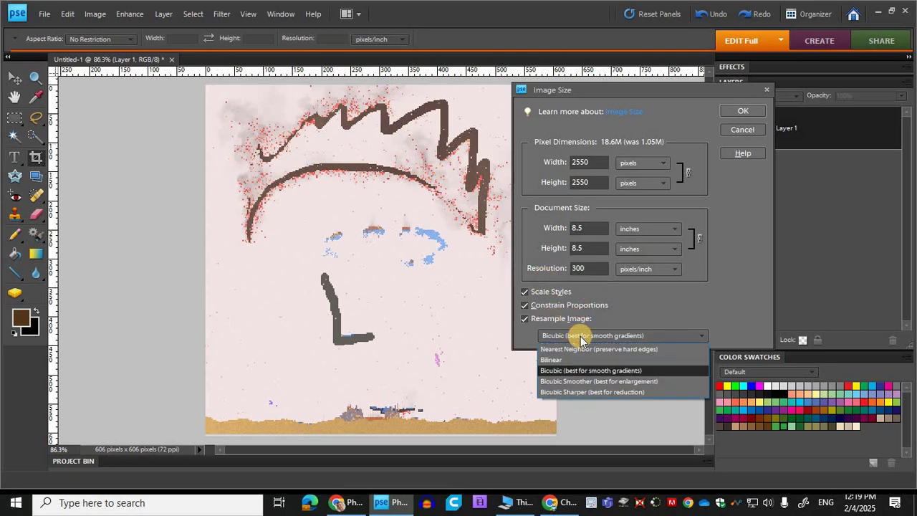
click(619, 351)
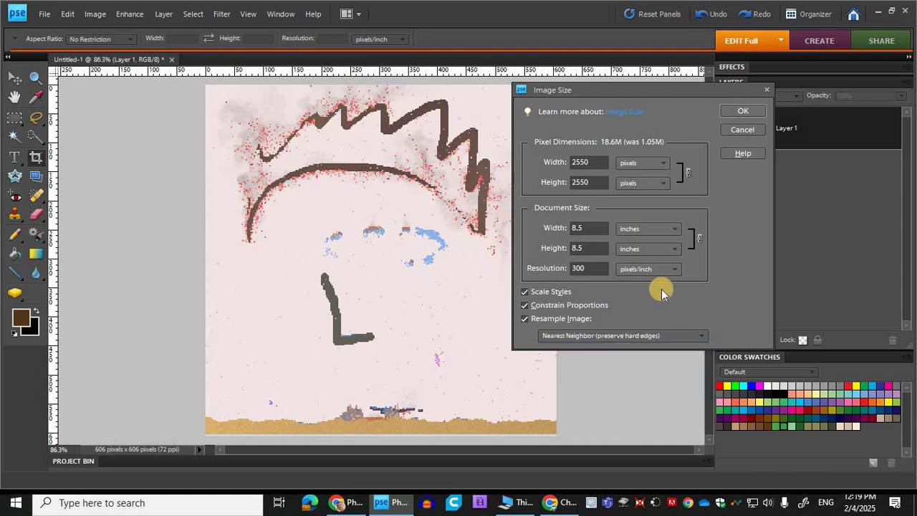
click(738, 111)
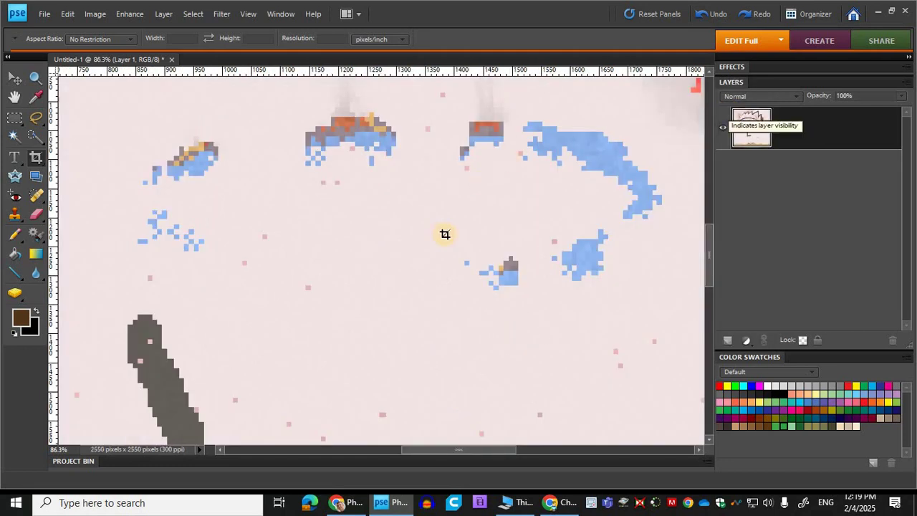
key(ctrl+0)
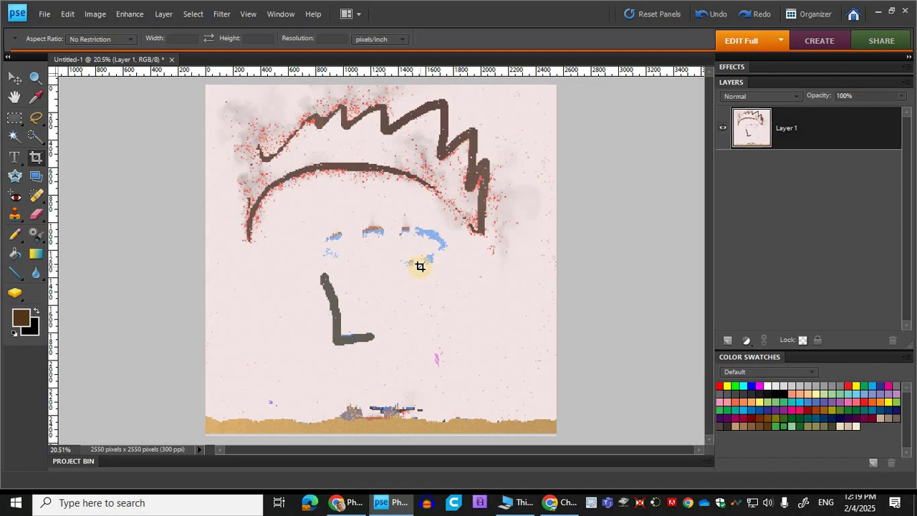
Step: Switch to Photopea and set the Type tool's font to EB Garamond 12 in the Regular style
click(15, 158)
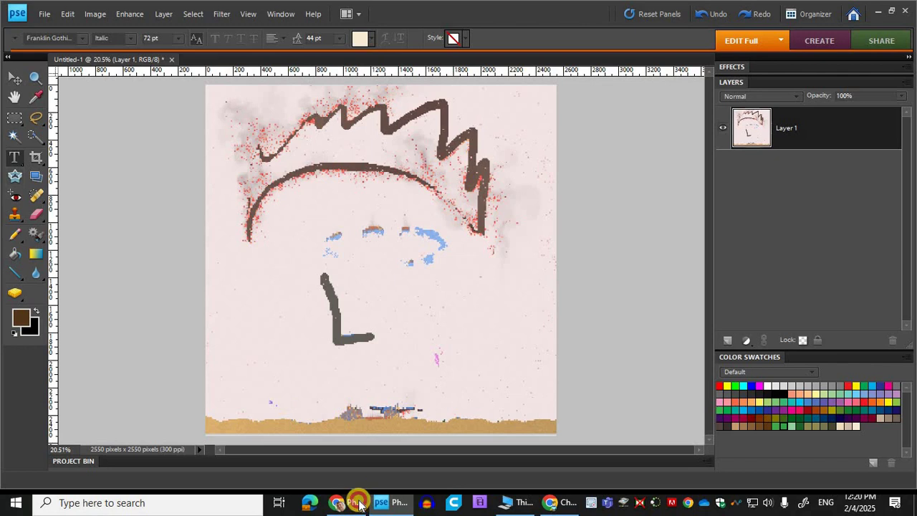
click(354, 502)
click(12, 310)
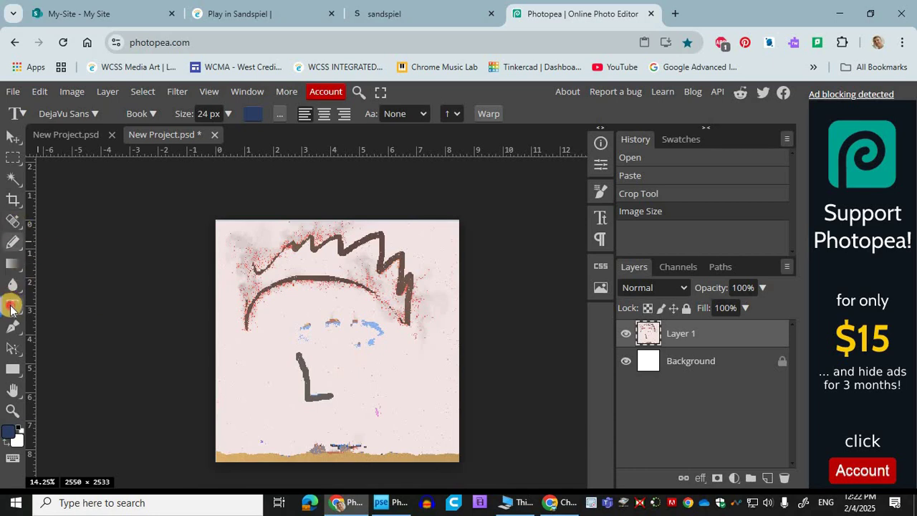
click(93, 115)
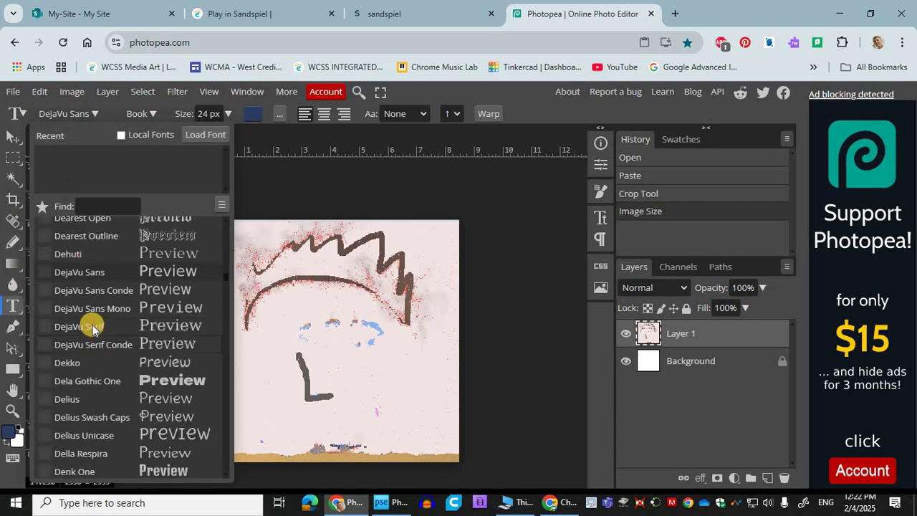
scroll(92, 327, down, 2)
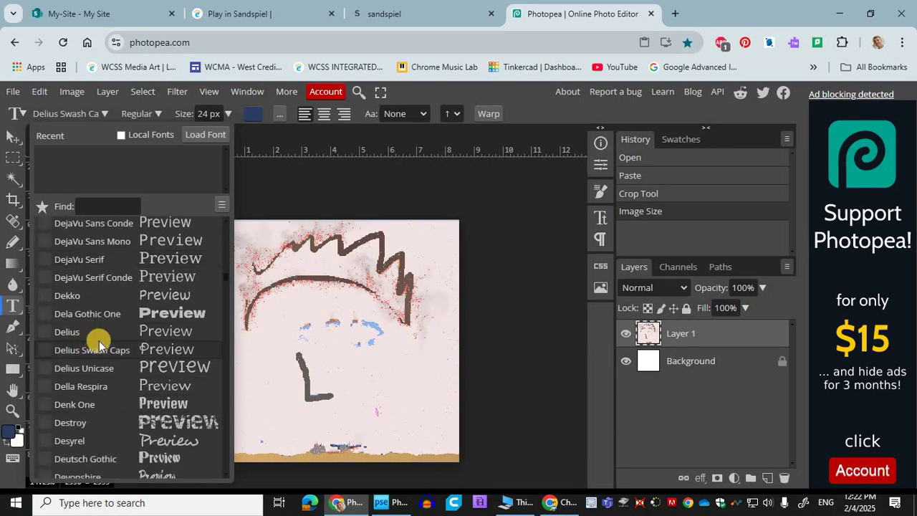
scroll(91, 327, down, 2)
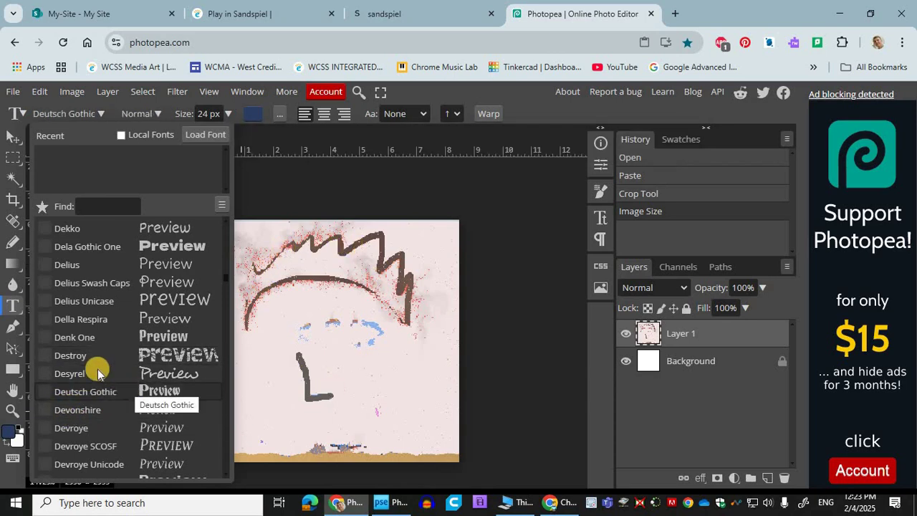
scroll(104, 376, down, 5)
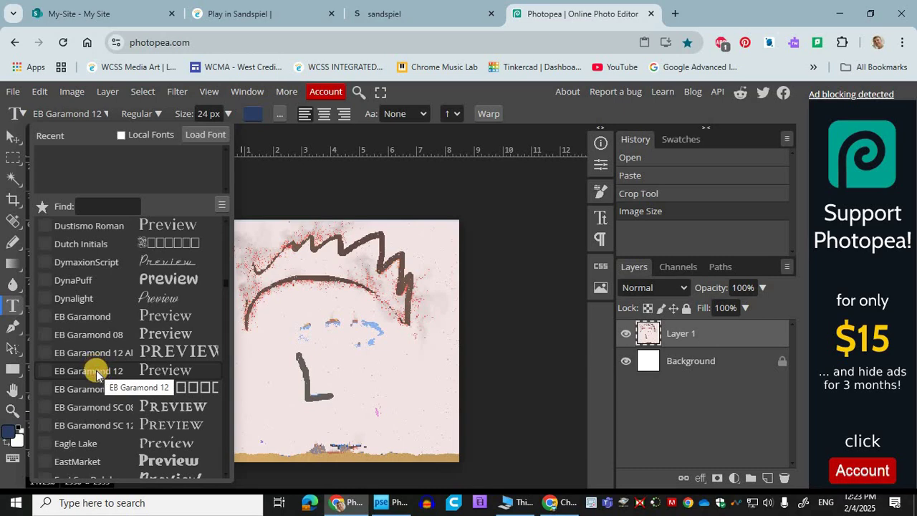
click(185, 378)
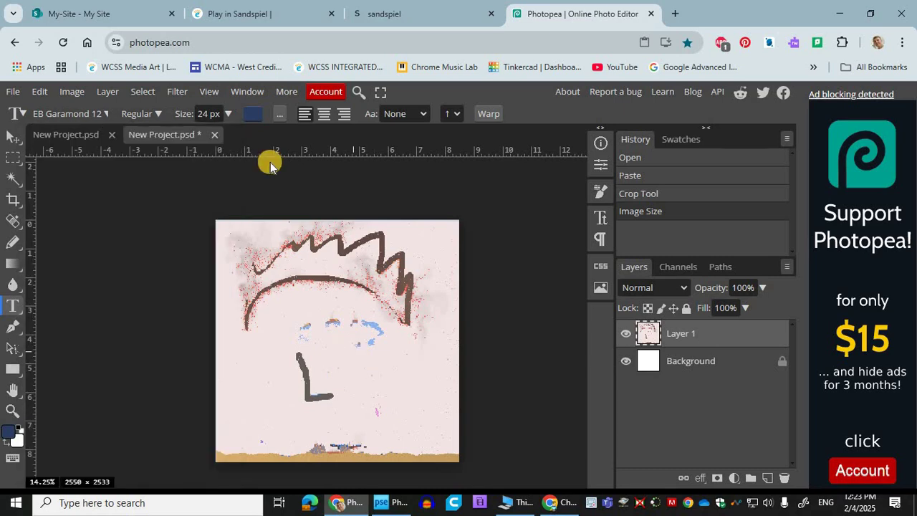
click(158, 114)
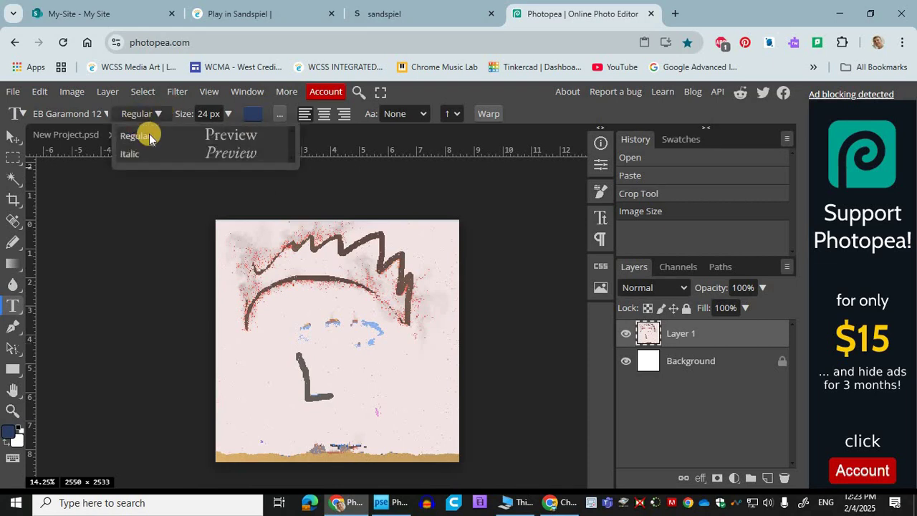
Step: Set the text colour to dark purple, hex 260941
click(253, 114)
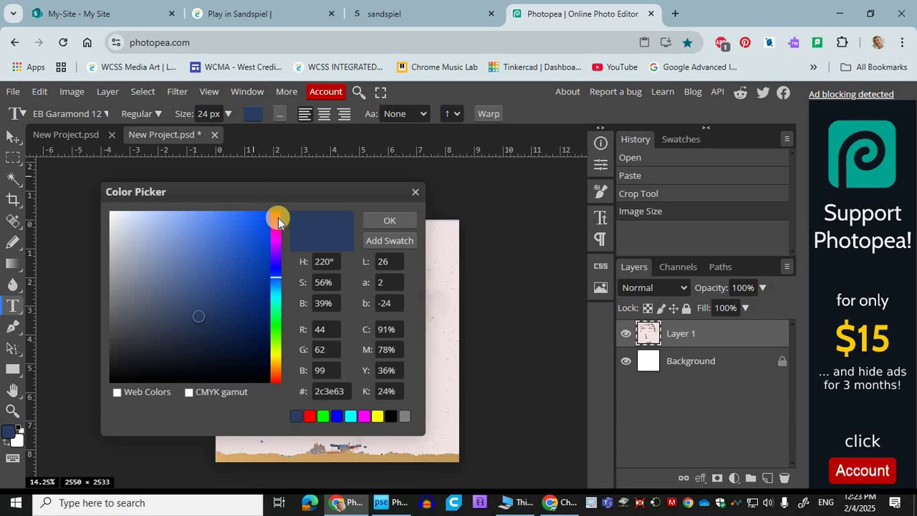
drag(187, 191, 210, 184)
click(213, 193)
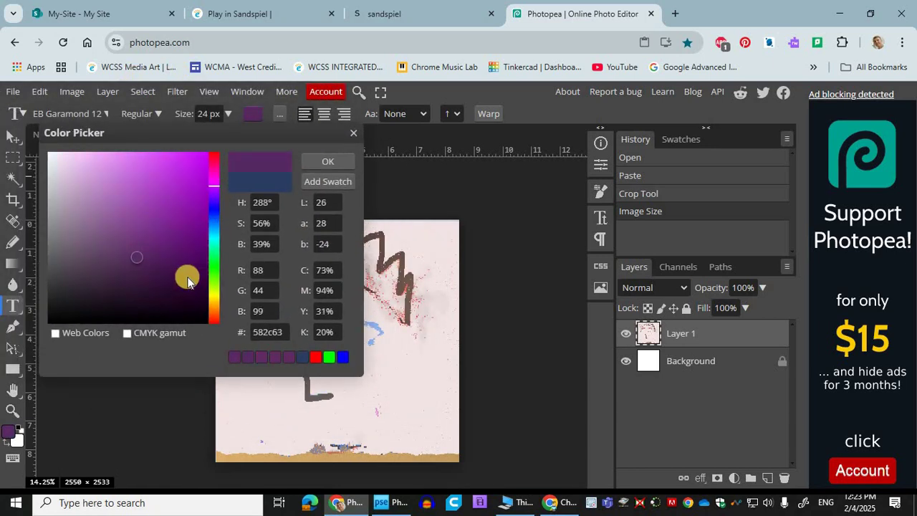
drag(186, 274, 186, 280)
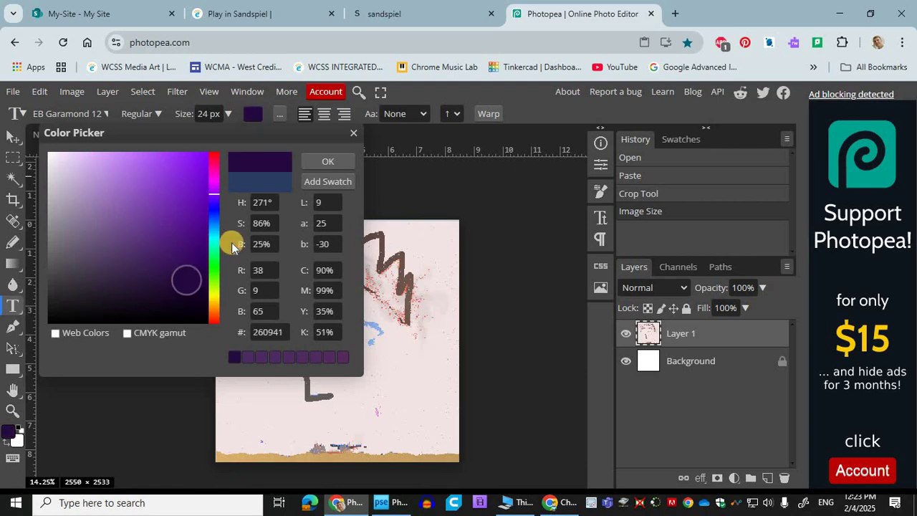
click(322, 165)
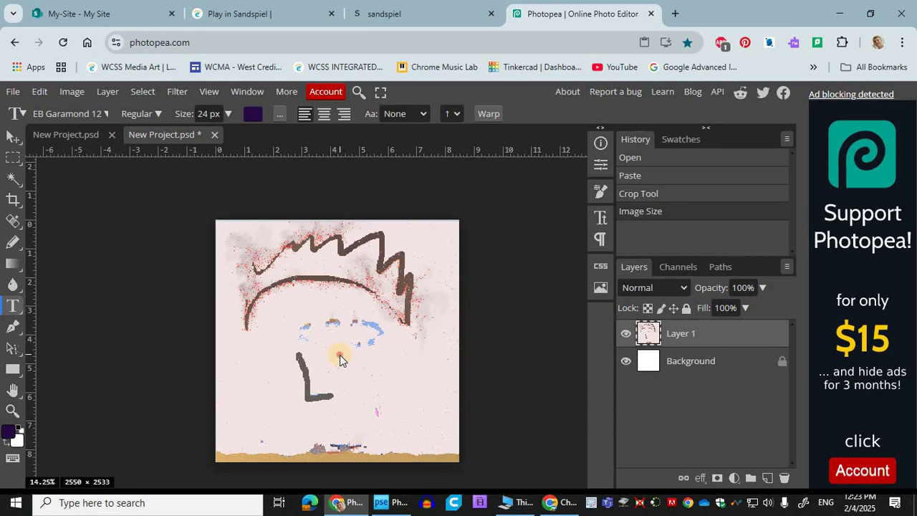
Step: Add a text box beside the face's nose reading "The years tumbled" at size 142 px and commit it
drag(340, 355, 447, 432)
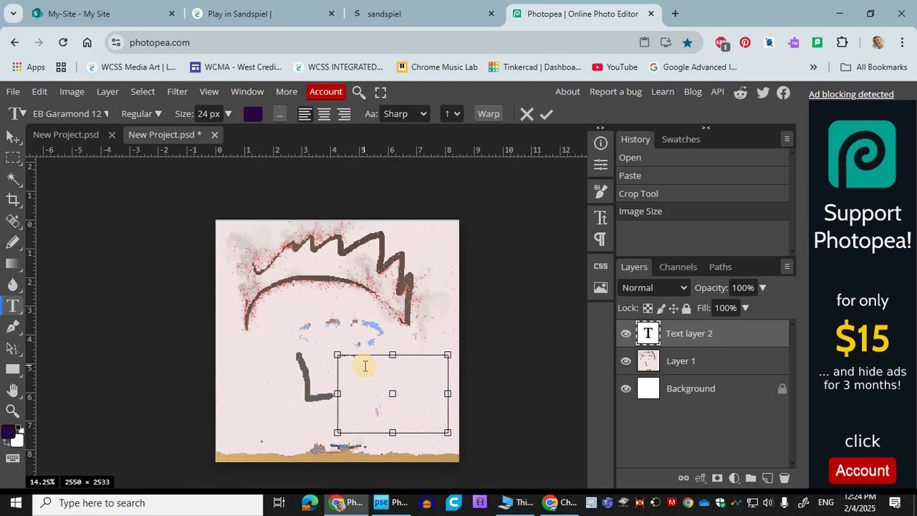
mouse_move(366, 356)
mouse_down()
mouse_move(338, 359)
mouse_move(366, 357)
mouse_up()
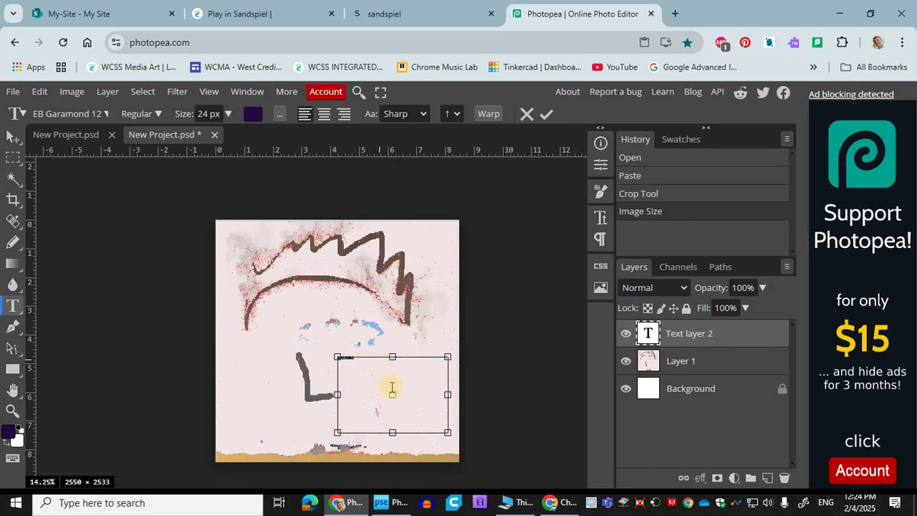
click(184, 114)
mouse_move(184, 114)
mouse_down()
mouse_move(229, 120)
mouse_move(232, 112)
mouse_move(212, 132)
mouse_move(225, 125)
mouse_move(184, 112)
mouse_move(210, 112)
mouse_move(183, 115)
mouse_up()
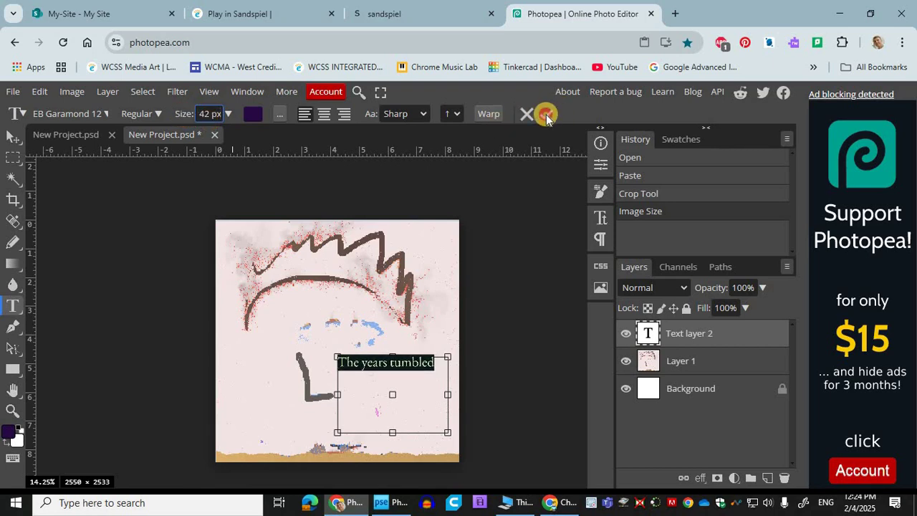
key(Escape)
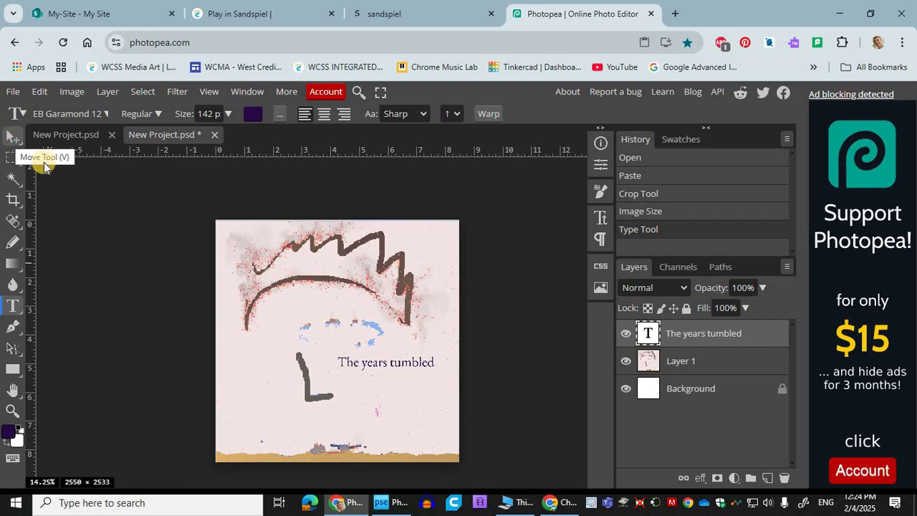
Step: Move the text slightly closer to the nose, scale it proportionally to about 3.9 in wide, and apply the transform
click(9, 141)
click(366, 367)
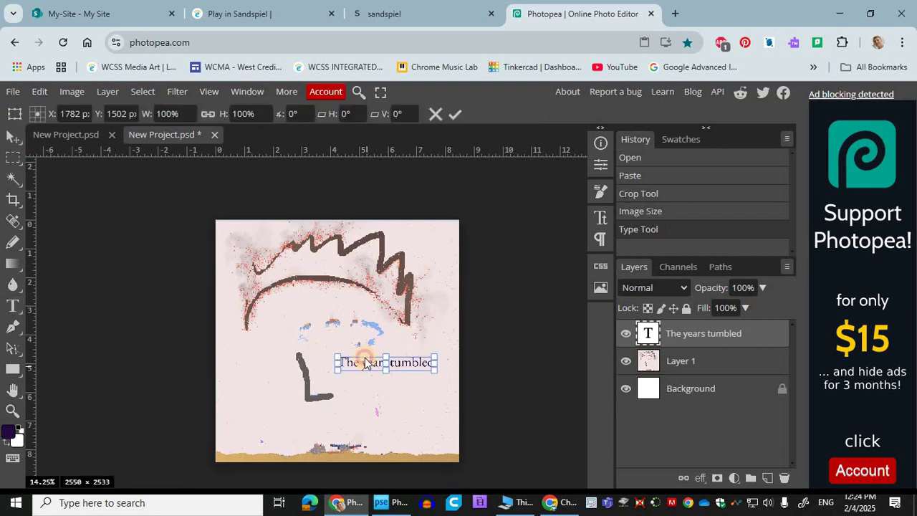
drag(360, 337, 365, 361)
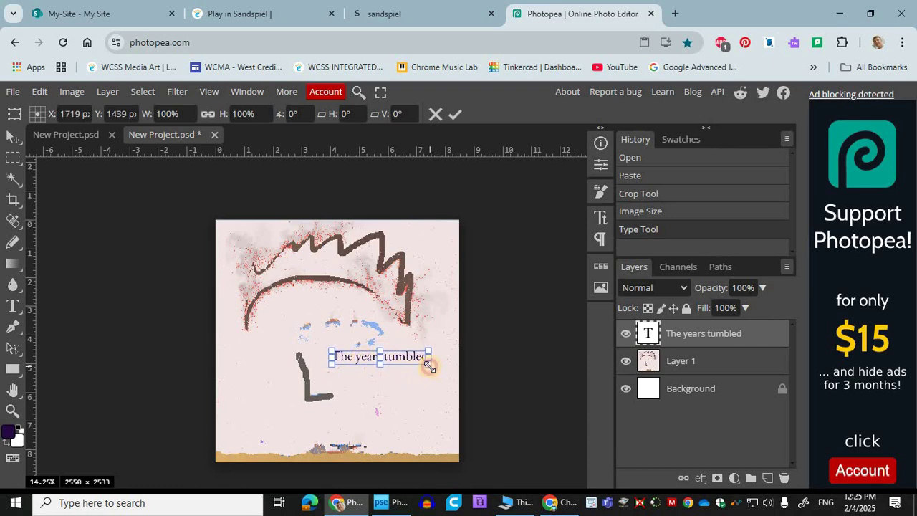
drag(428, 365, 432, 400)
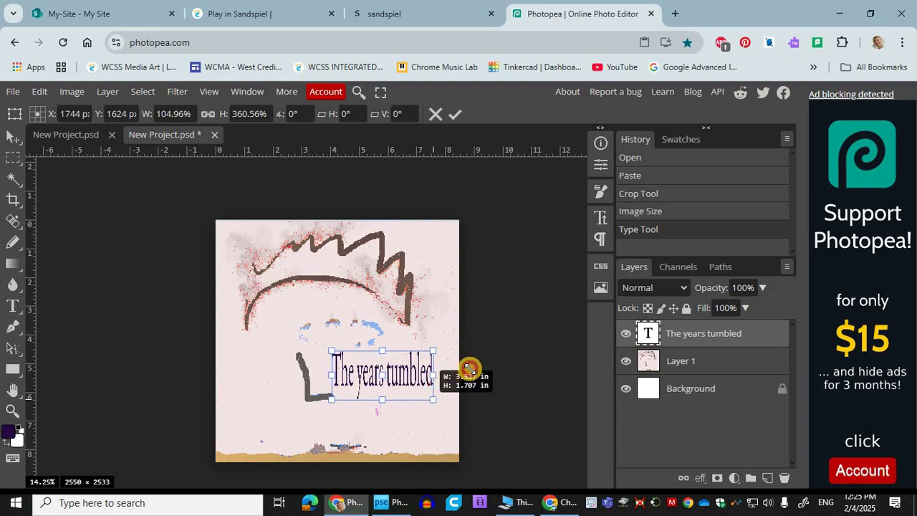
drag(469, 368, 446, 374)
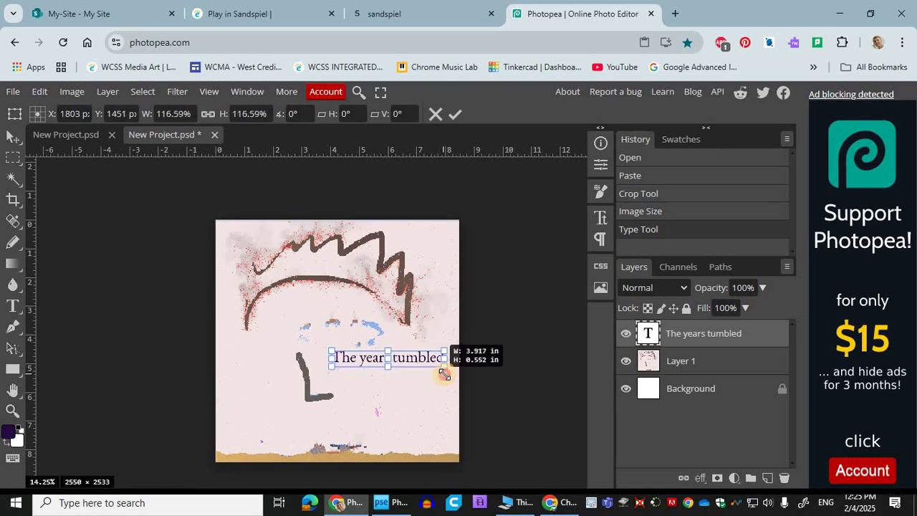
click(453, 115)
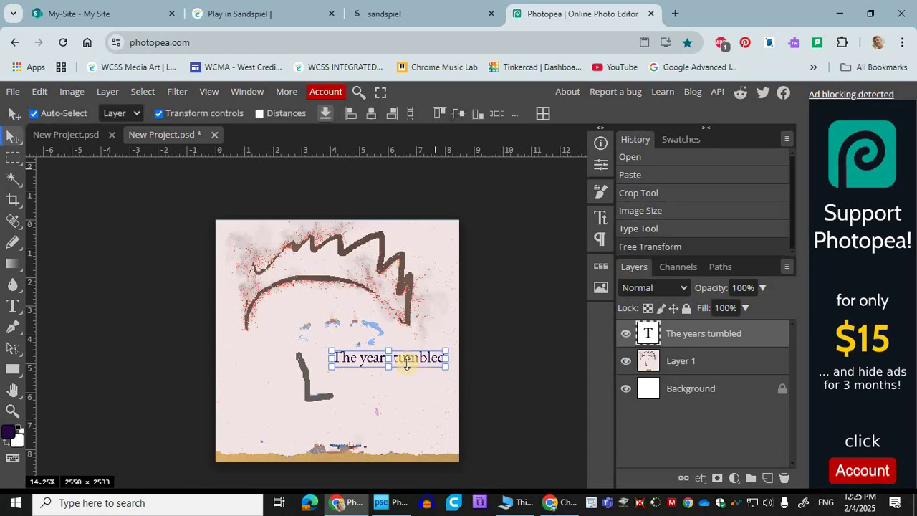
Step: Add the lines "the fire worked", "Have I vanished", "or am I" and "at peace with it all?" below the existing text
double_click(423, 359)
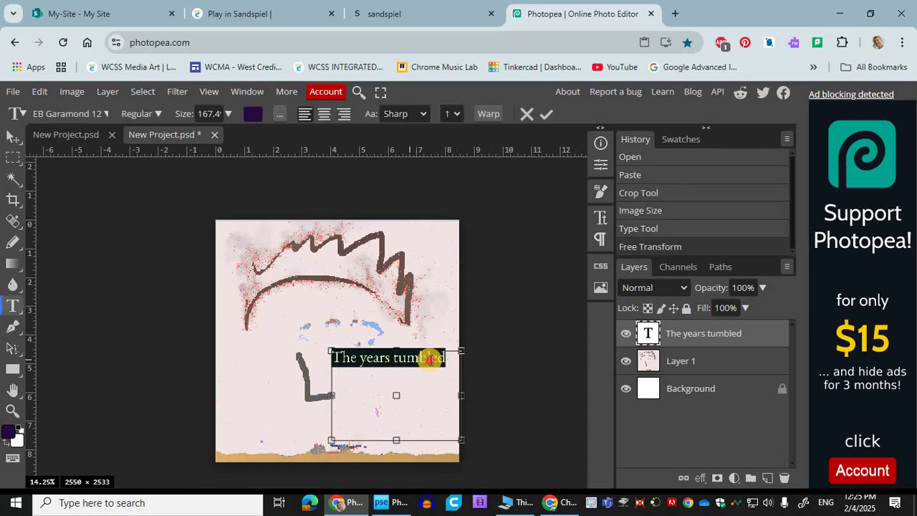
click(419, 359)
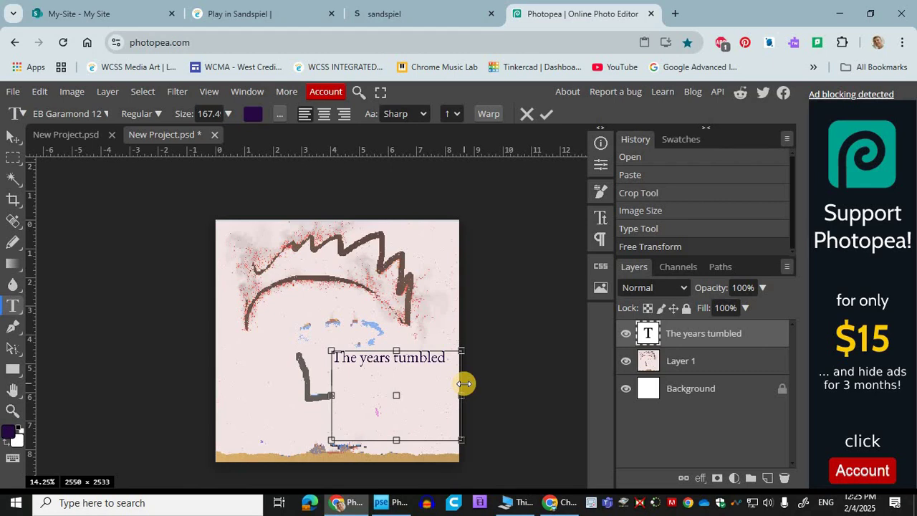
text(the fire worked Have I vanished or am I at peace with it all)
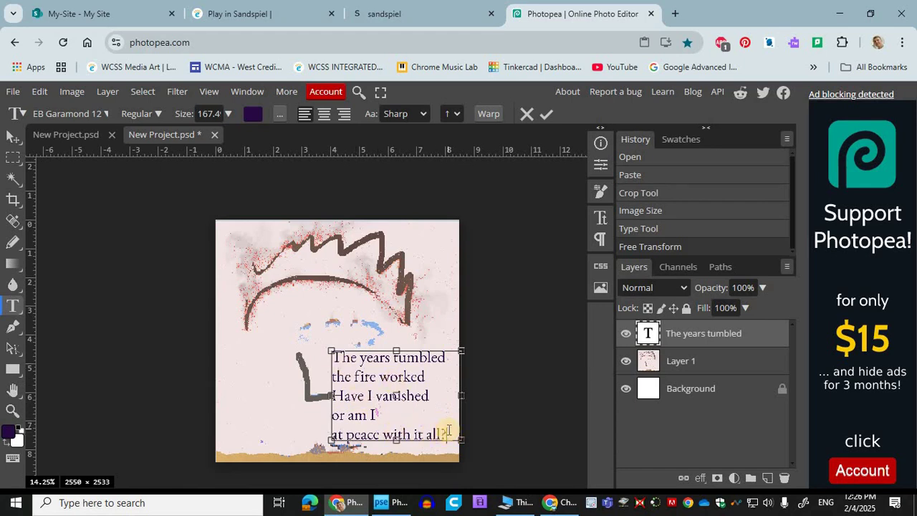
Step: Align all five lines of the poem to the right and commit the text
key(ctrl+a)
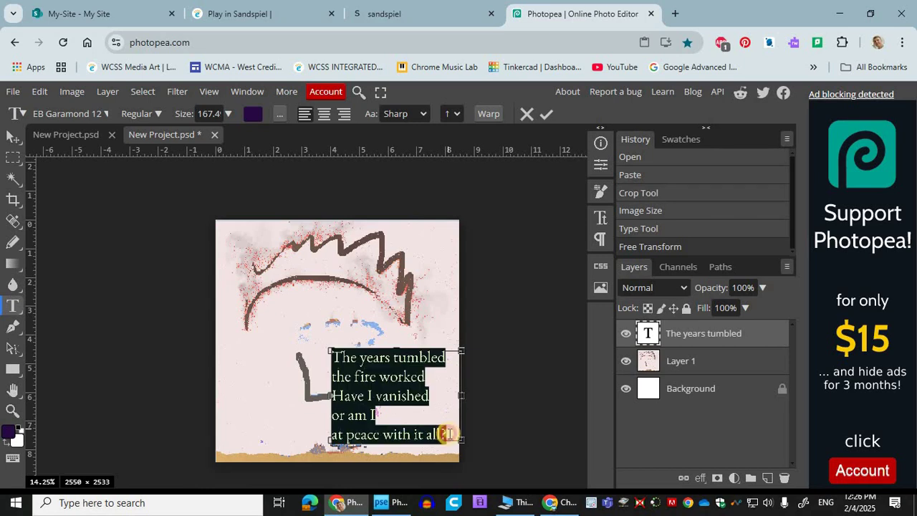
click(445, 434)
key(ctrl+a)
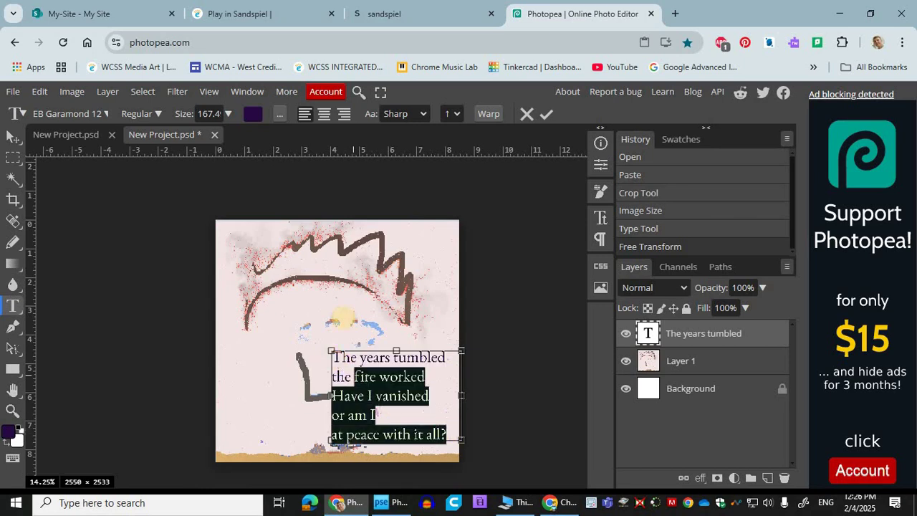
click(323, 114)
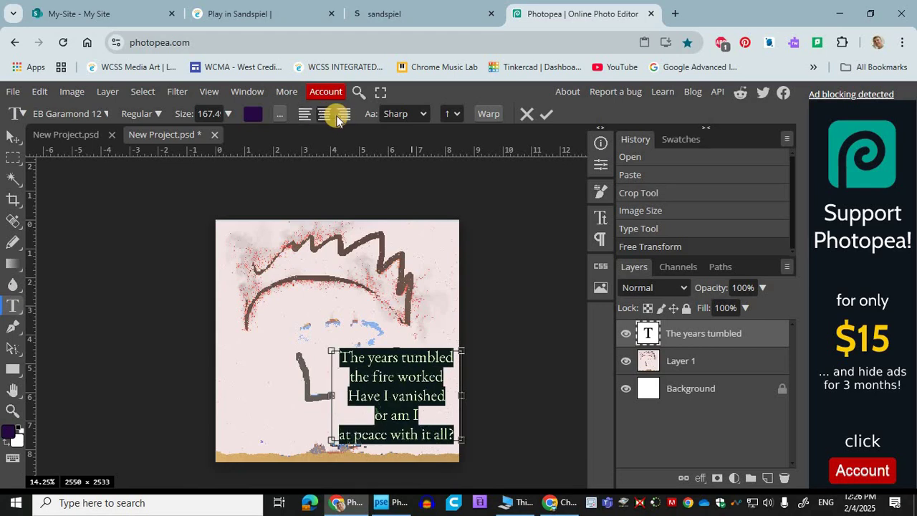
click(304, 116)
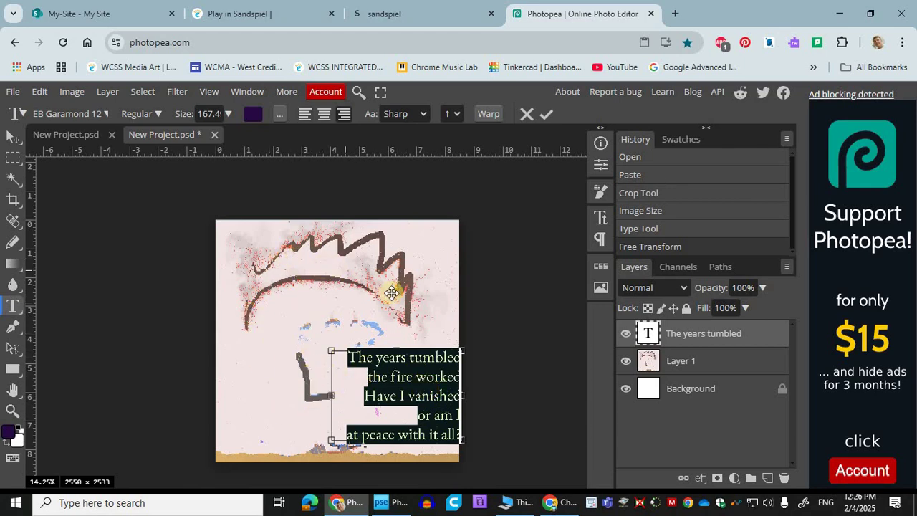
click(548, 115)
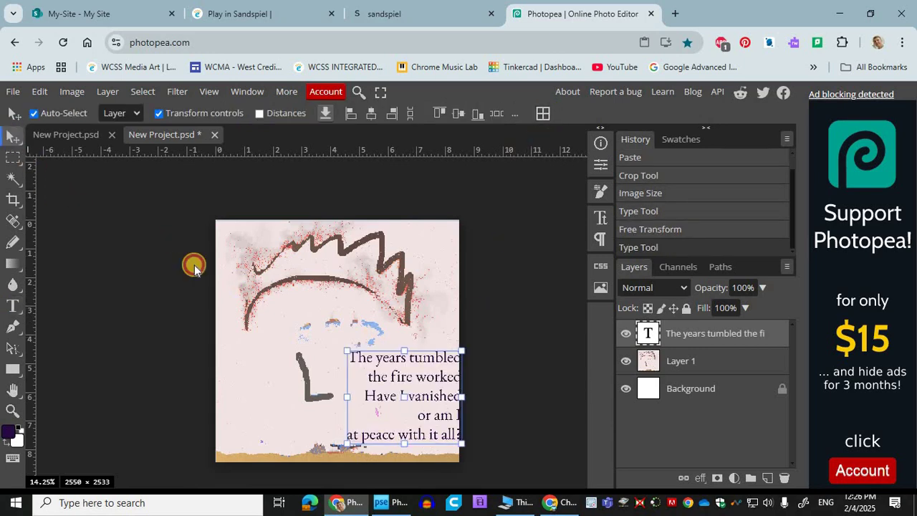
Step: Move the poem text block left and slightly up so that it sits fully inside the image's right edge
mouse_move(410, 391)
mouse_down()
mouse_move(387, 378)
mouse_move(400, 387)
mouse_up()
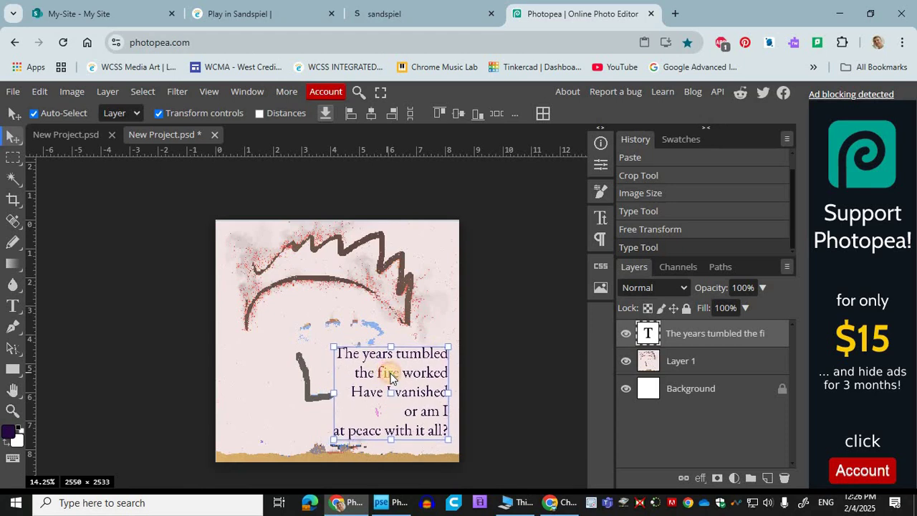
click(510, 315)
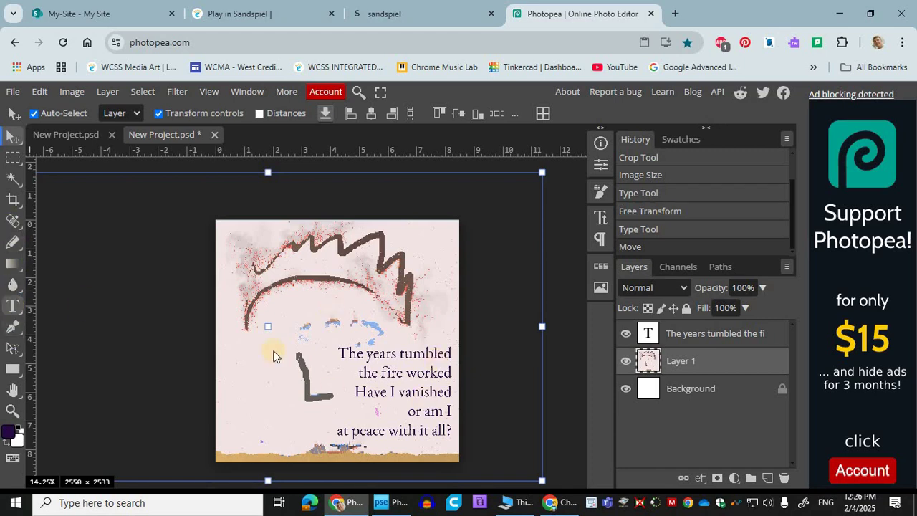
click(394, 362)
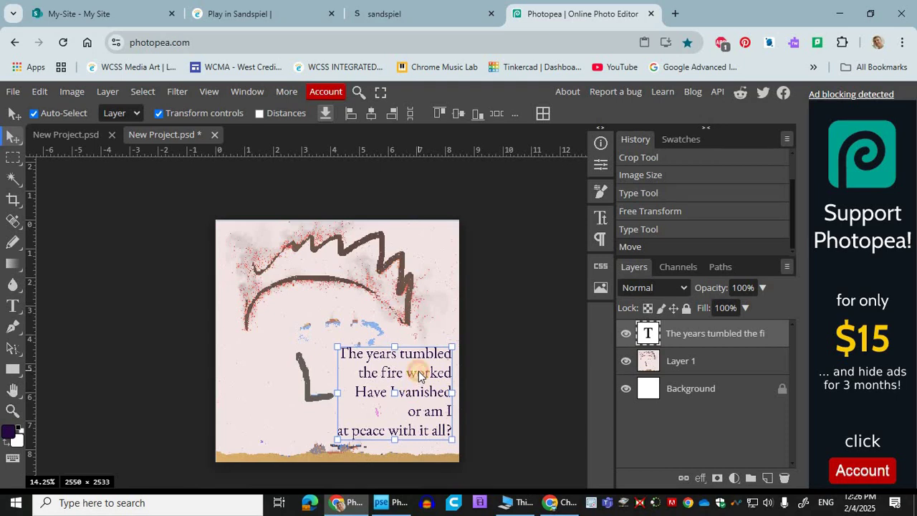
Step: Recolor all five lines of the poem to the lighter purple 5a3b77, commit the text, and deselect it
double_click(420, 374)
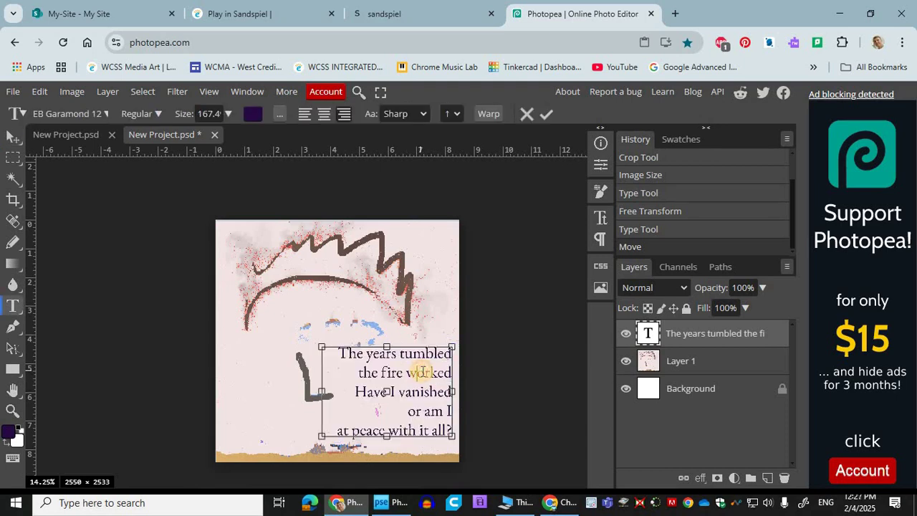
triple_click(422, 371)
double_click(422, 374)
click(424, 374)
triple_click(424, 374)
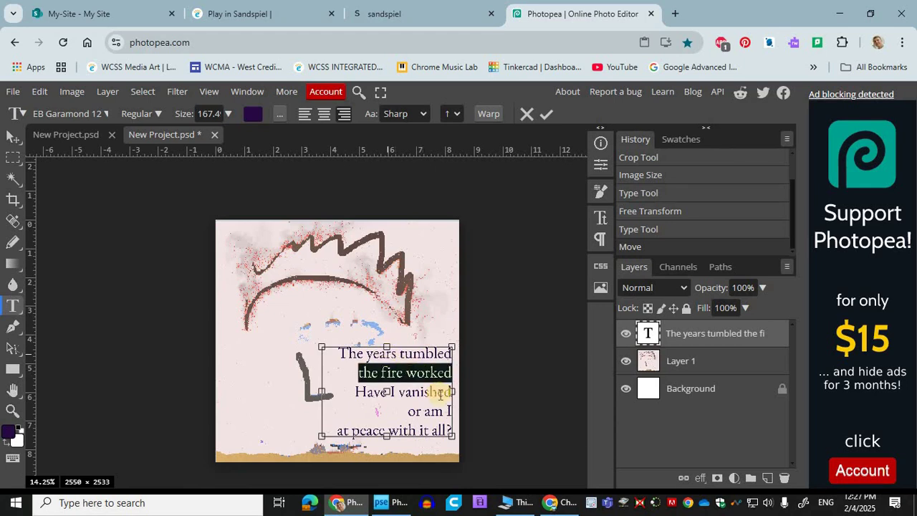
drag(341, 354, 454, 434)
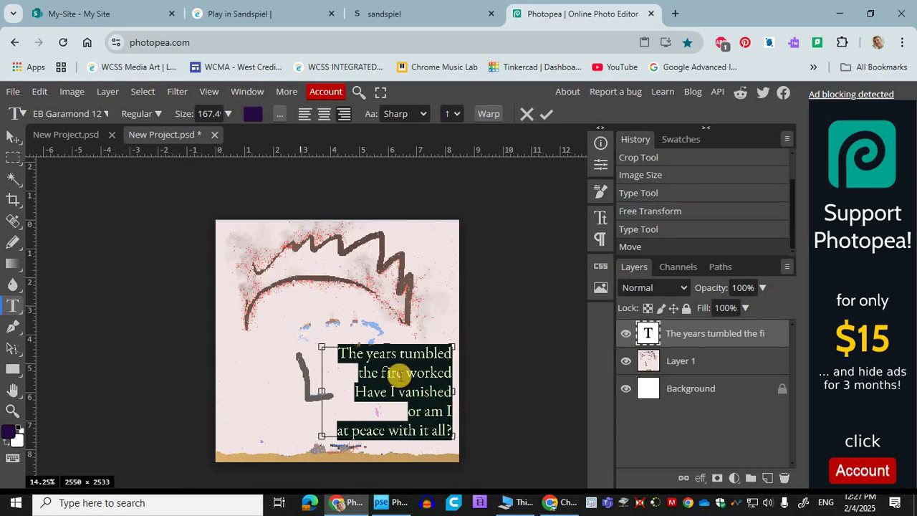
click(252, 113)
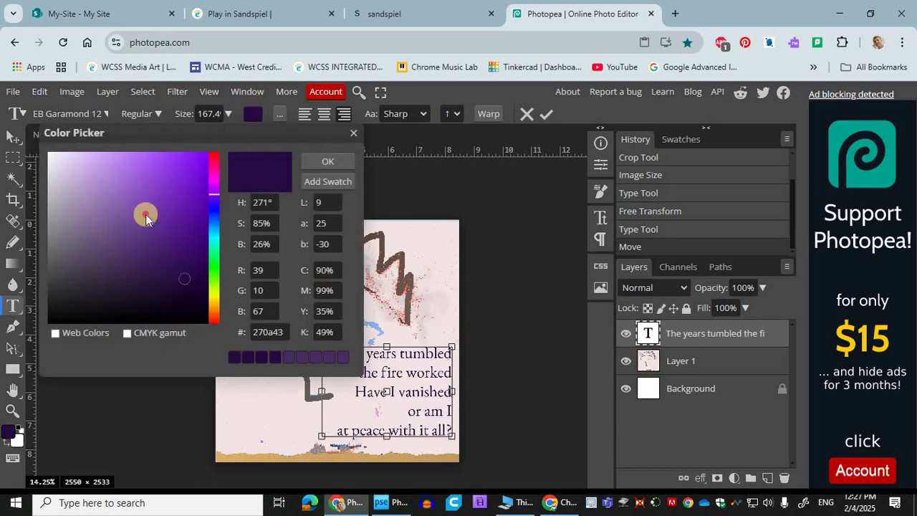
mouse_move(128, 234)
mouse_down()
mouse_move(145, 234)
mouse_move(127, 244)
mouse_up()
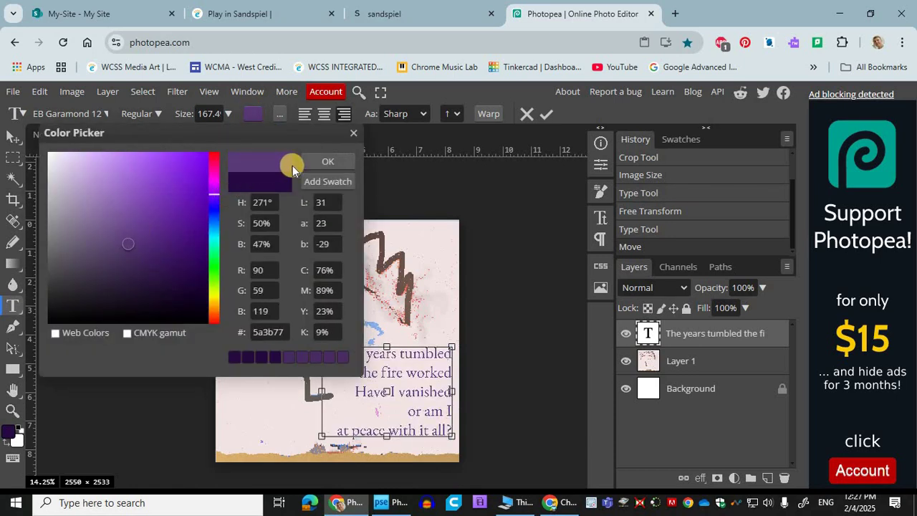
click(323, 164)
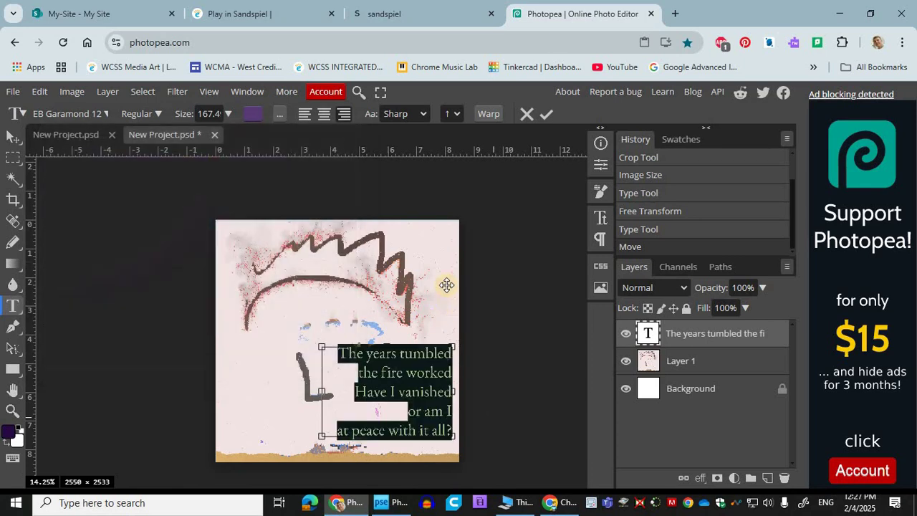
click(547, 118)
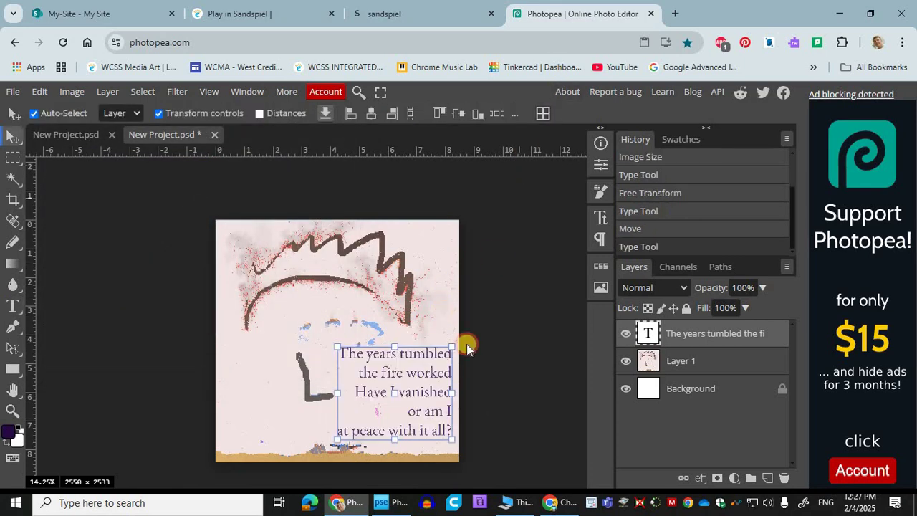
click(475, 451)
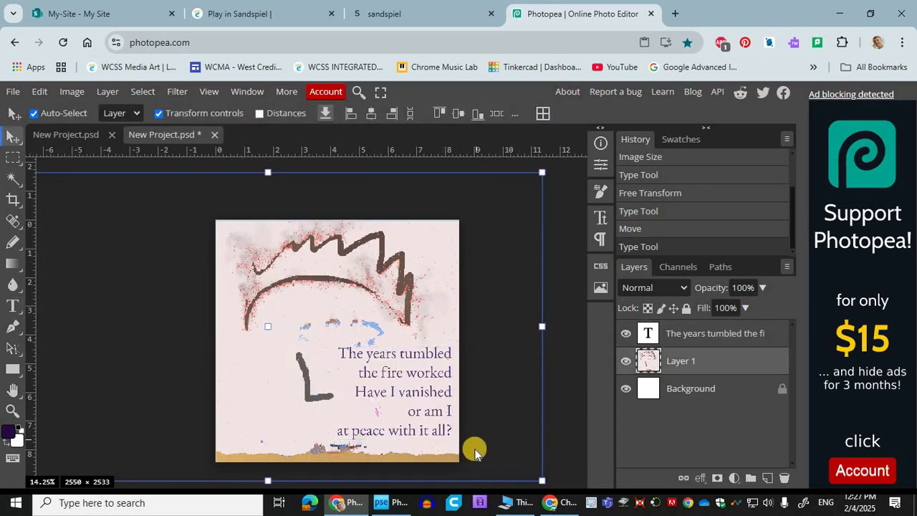
Step: Switch to Photoshop Elements and set the type color to dark brown 3a2d12
click(391, 502)
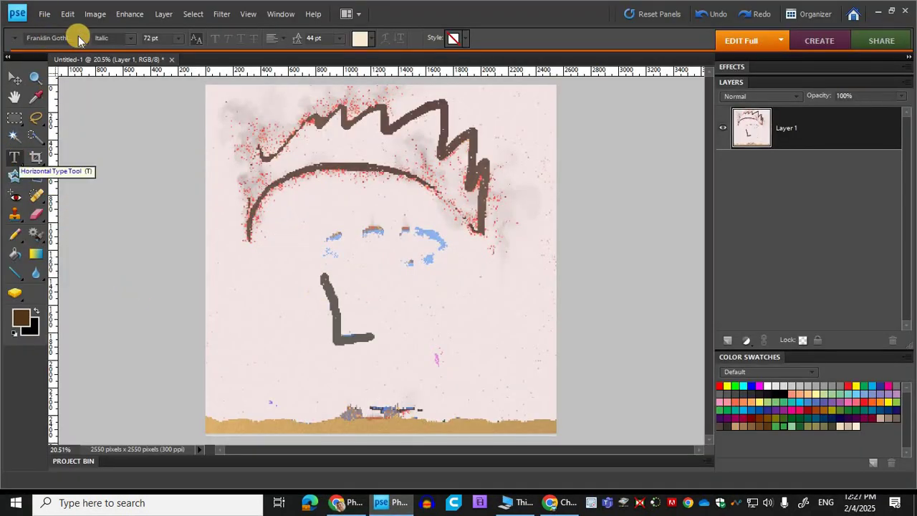
click(361, 42)
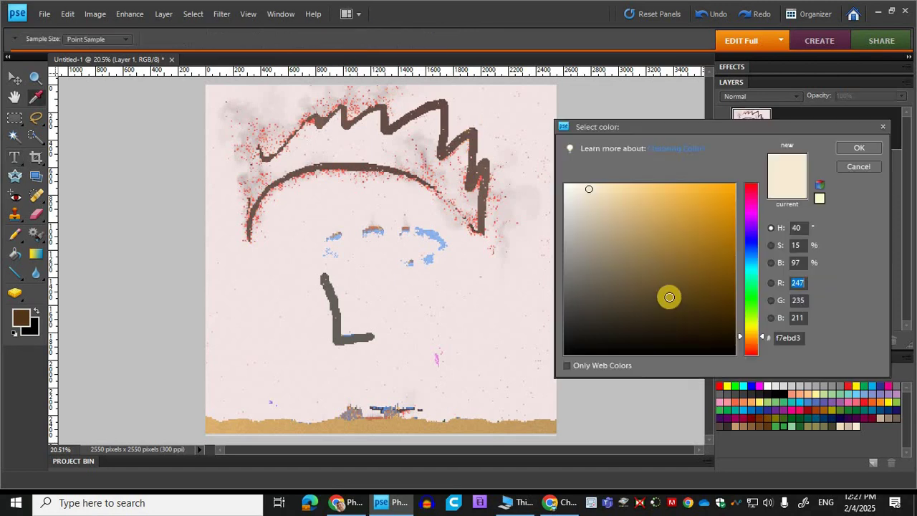
drag(689, 307, 681, 316)
click(853, 149)
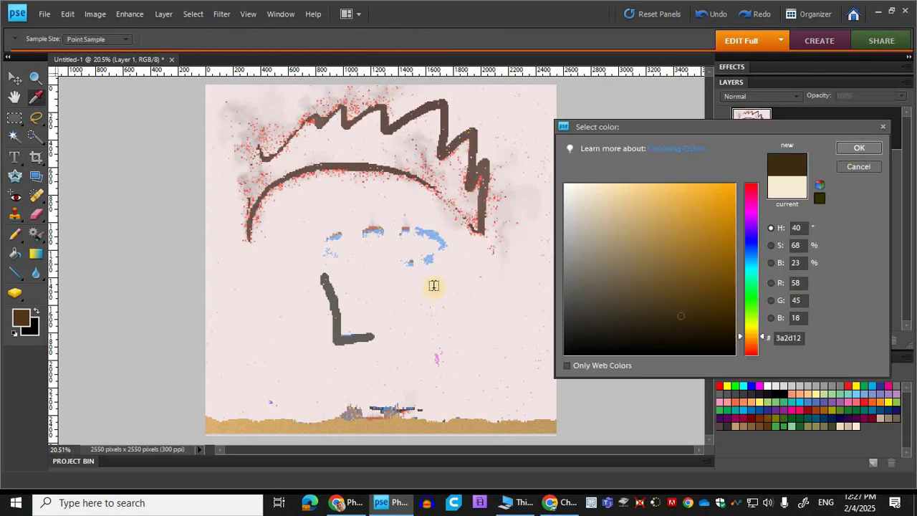
Step: Draw a text box beside the nose and enter the lines "The years tumbled", "the fire worked", "Have I vanished", "or am I" and "at peace it all?"
drag(389, 265, 537, 397)
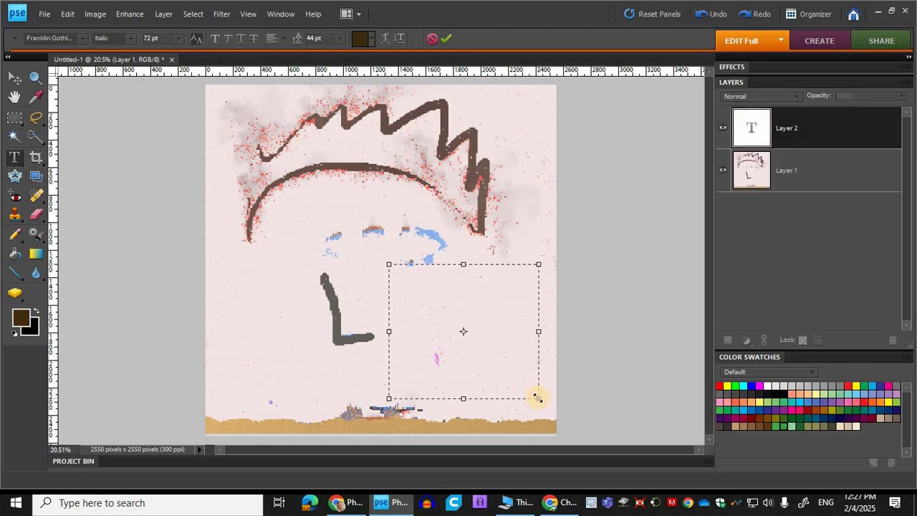
text(The )
text(years)
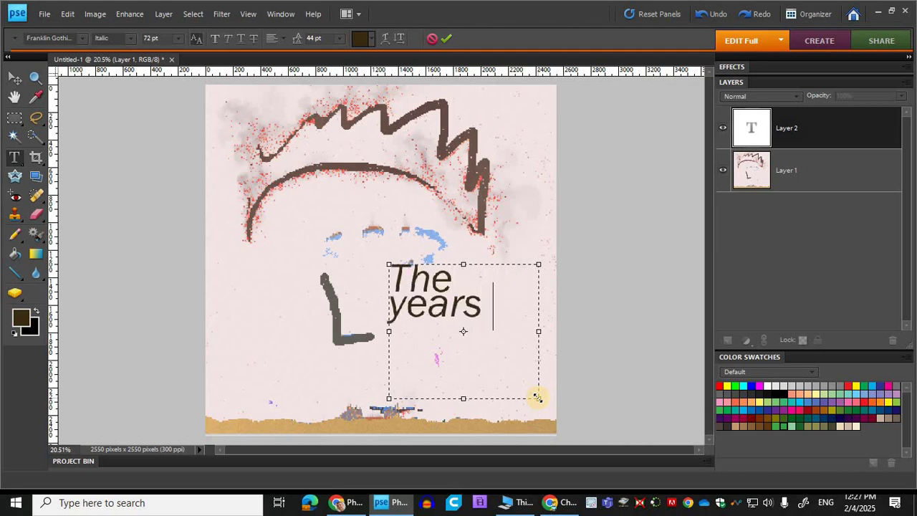
text( hav)
key(BackSpace)
key(BackSpace)
key(BackSpace)
text(ta)
key(BackSpace)
text(umb)
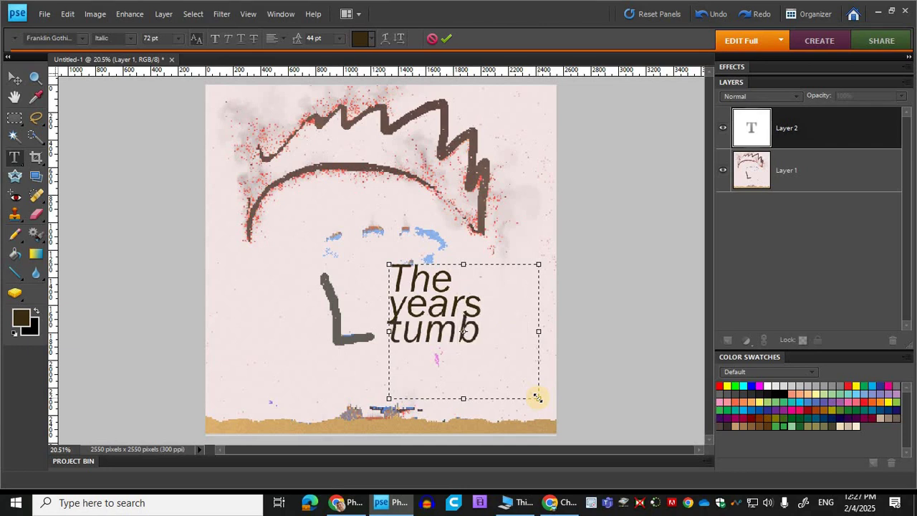
text(led the fire worked)
Step: Set the whole poem to 18 pt, commit it, and move the text block toward the image's right edge
key(ctrl+a)
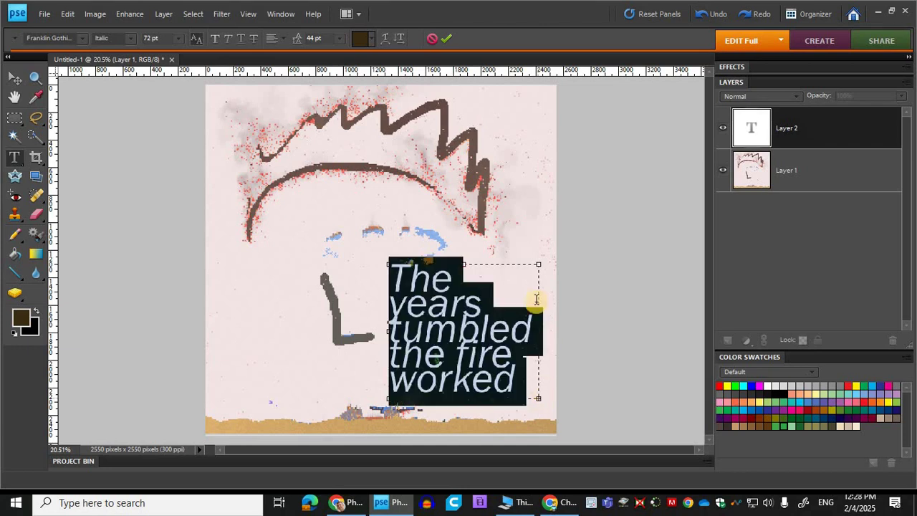
click(179, 37)
click(165, 155)
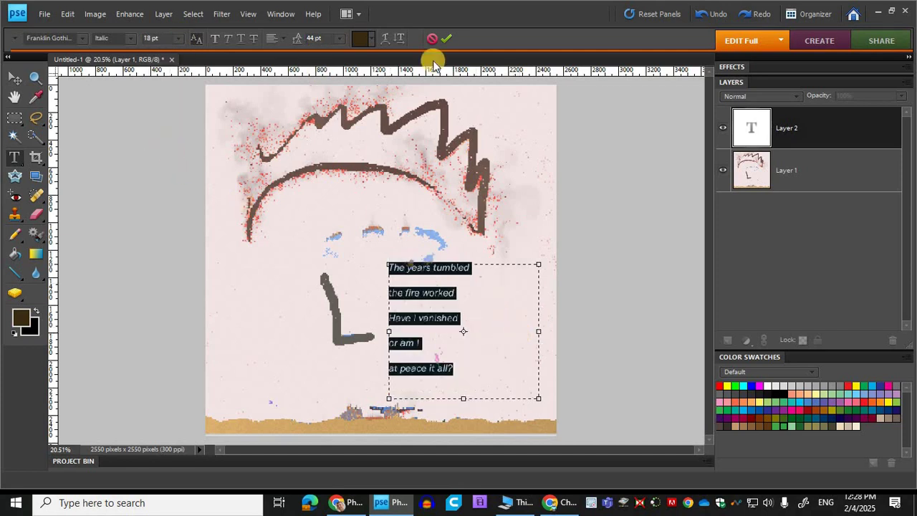
click(446, 38)
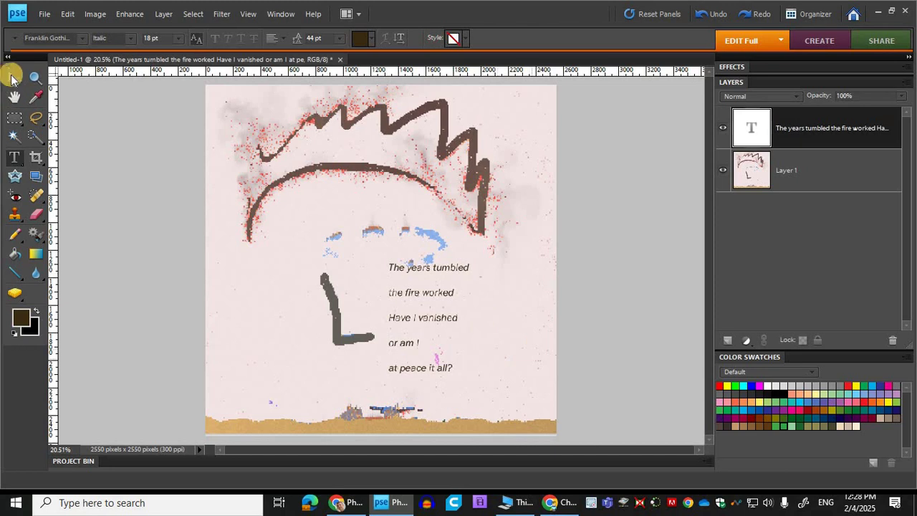
click(13, 77)
drag(436, 293, 534, 264)
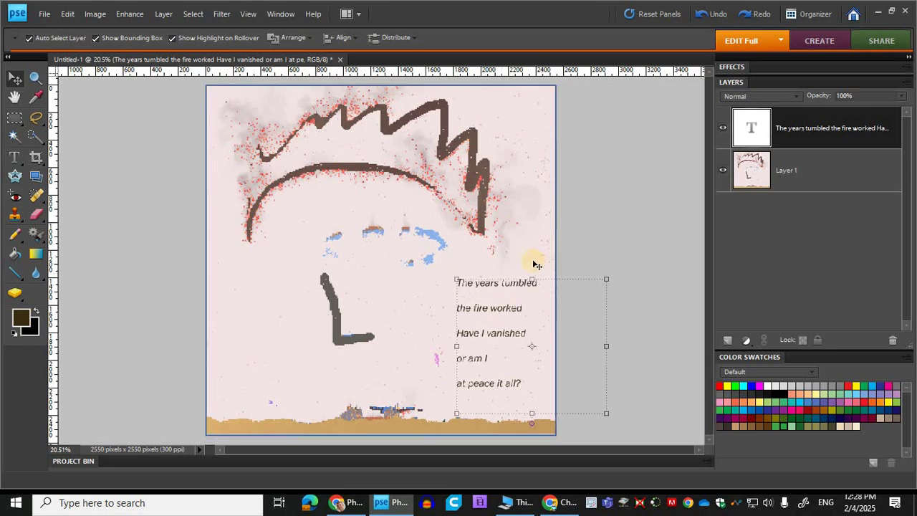
Step: Insert "with" before "it all?" in the poem's last line, commit the text, and shift the block slightly left
click(484, 386)
double_click(495, 384)
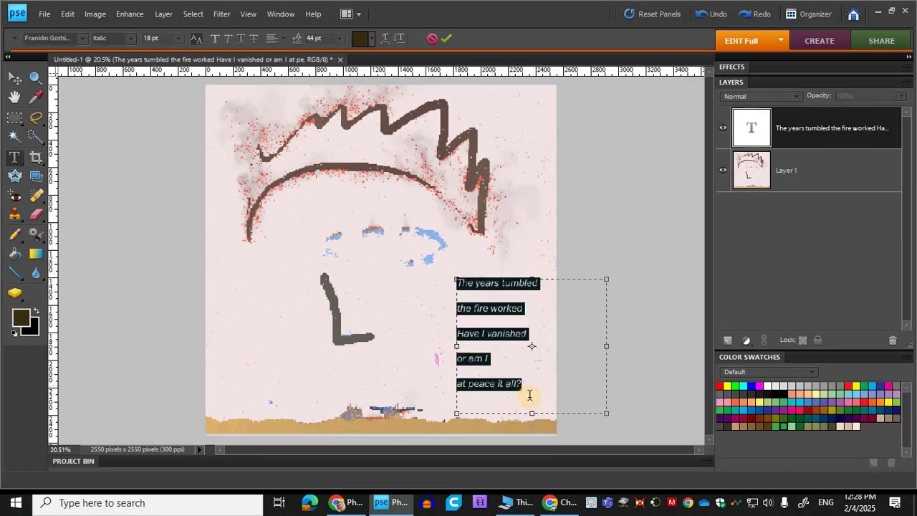
click(527, 393)
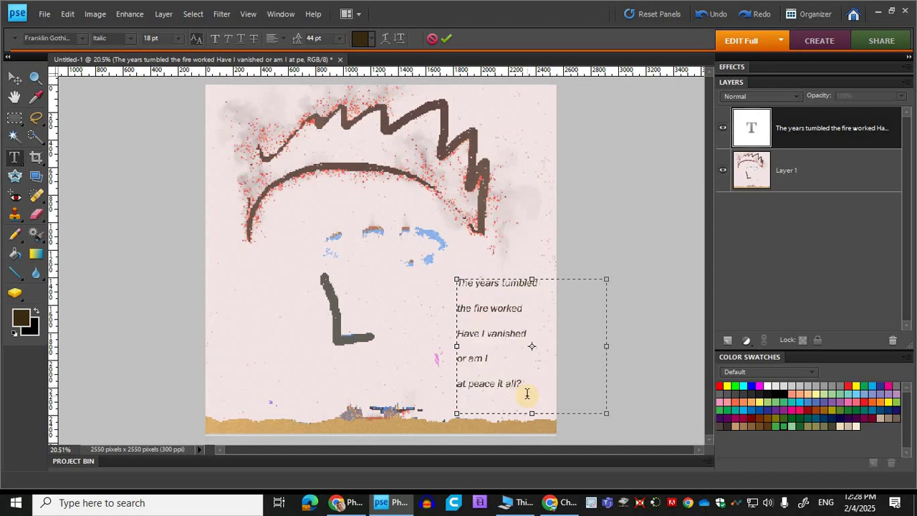
text(with)
click(473, 242)
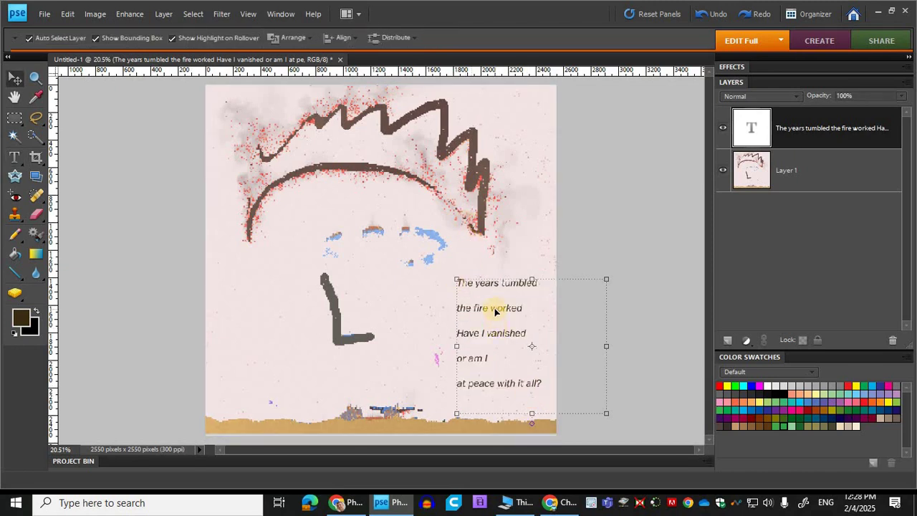
drag(485, 307, 483, 310)
Step: Add a blank layer directly above the drawing layer, and switch to Photopea to add a blank layer above the poem text
click(557, 174)
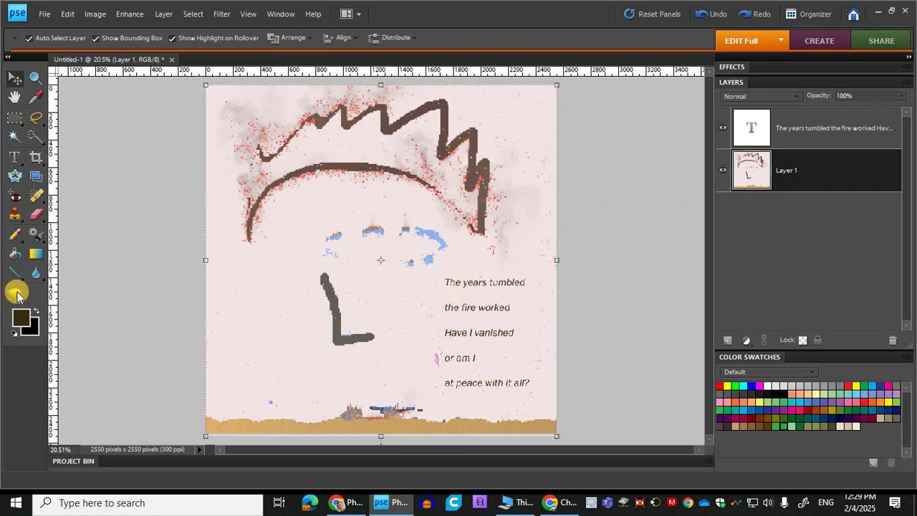
click(729, 346)
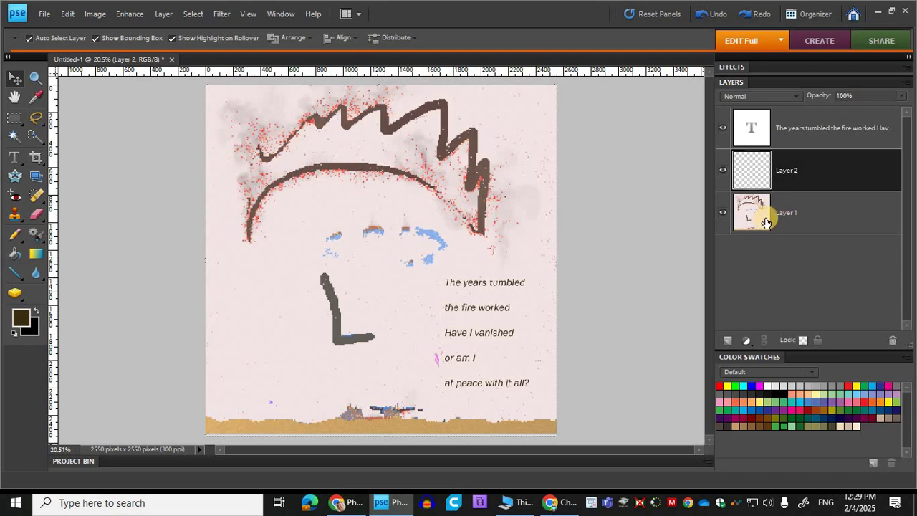
click(344, 502)
click(685, 434)
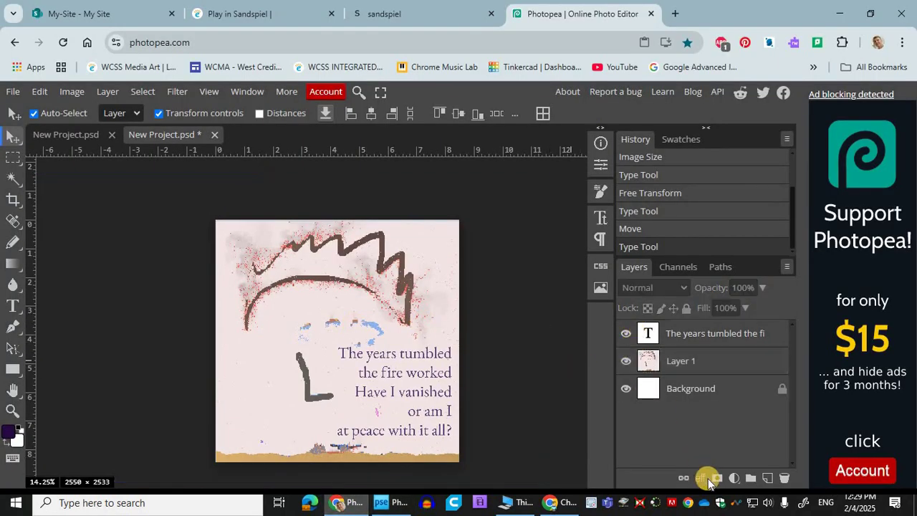
click(769, 478)
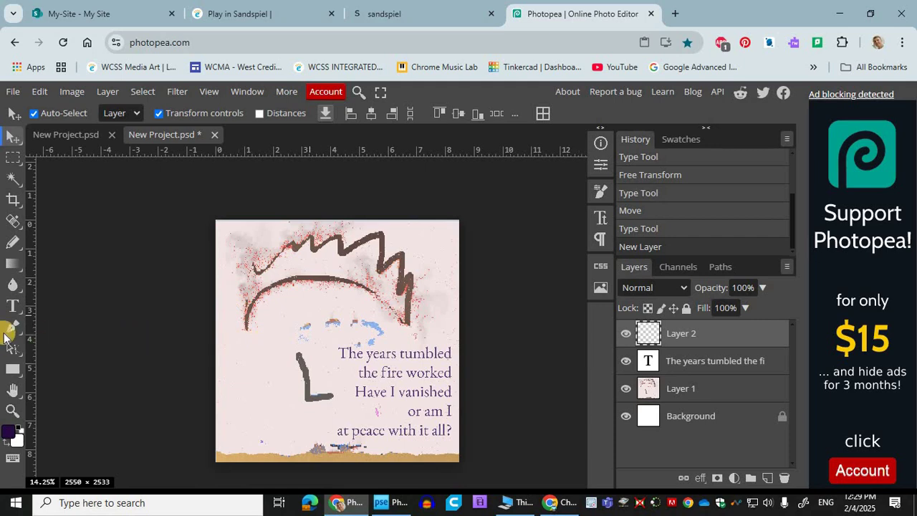
Step: Set up the Gradient tool with the default foreground-to-transparent preset
click(8, 255)
click(8, 266)
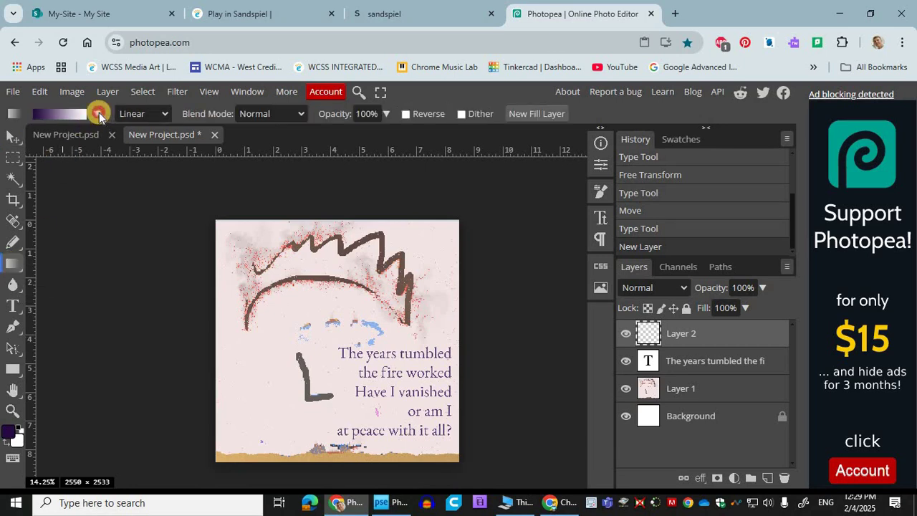
click(96, 113)
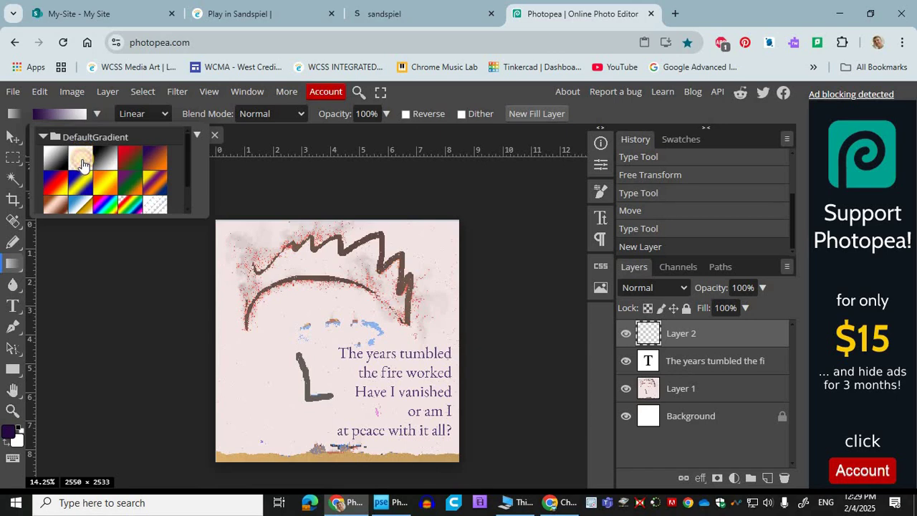
click(83, 166)
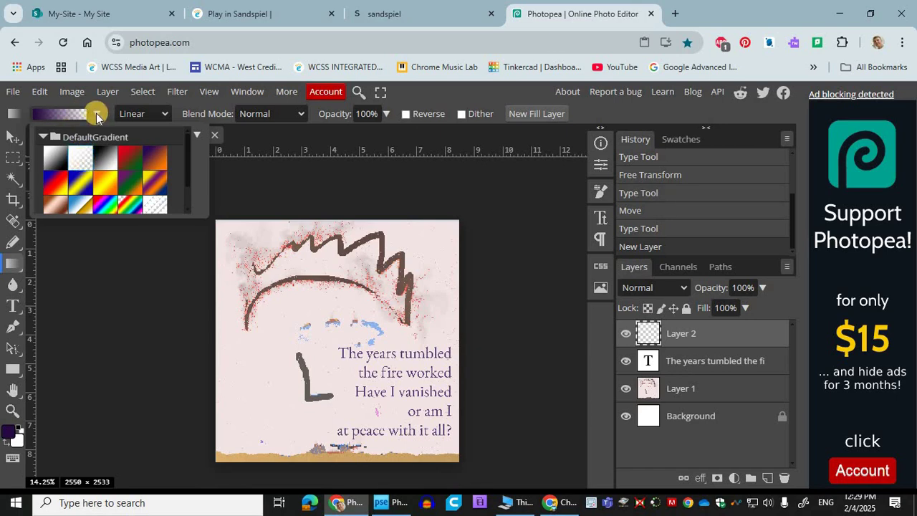
Step: Change the starting colour stop of the foreground-to-transparent gradient to light green (8ff29a) and accept the gradient
click(34, 113)
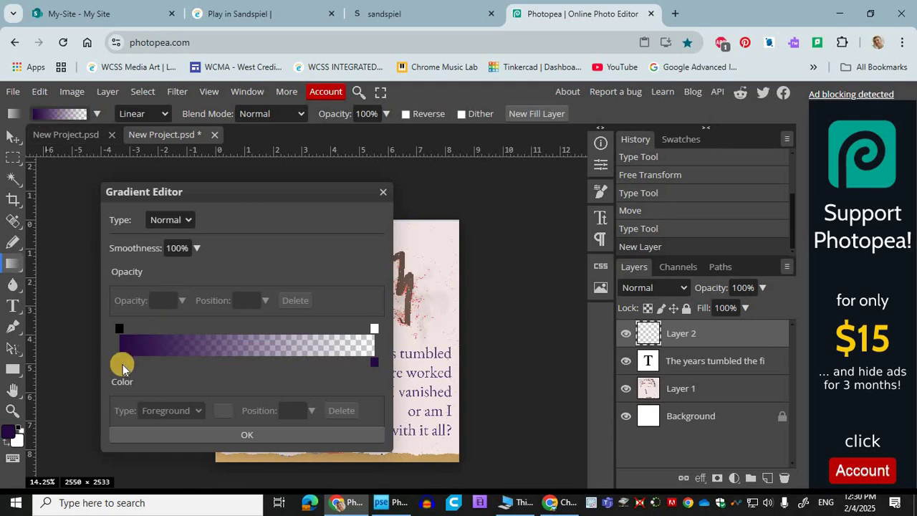
click(223, 410)
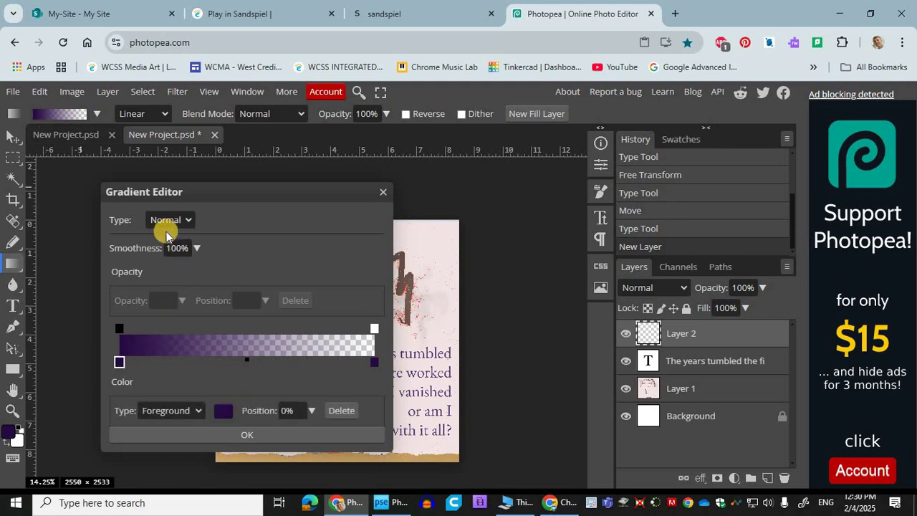
click(95, 201)
click(75, 192)
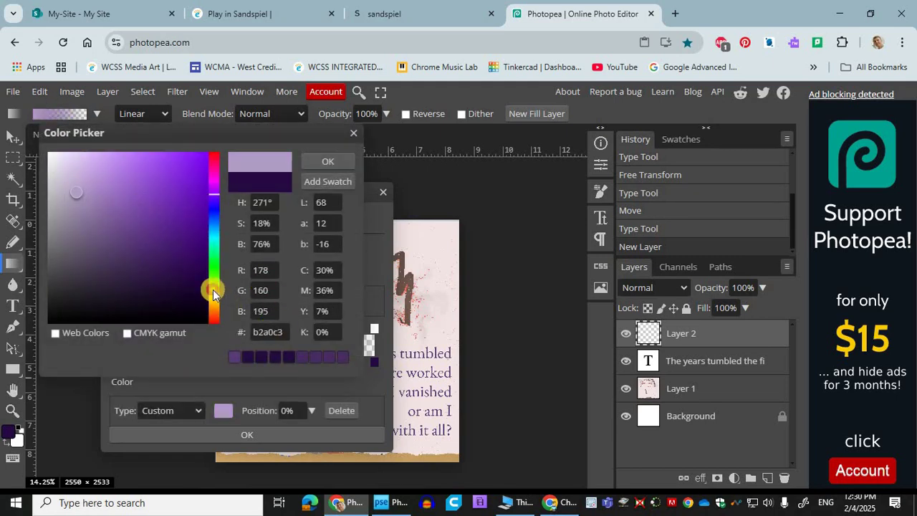
click(213, 288)
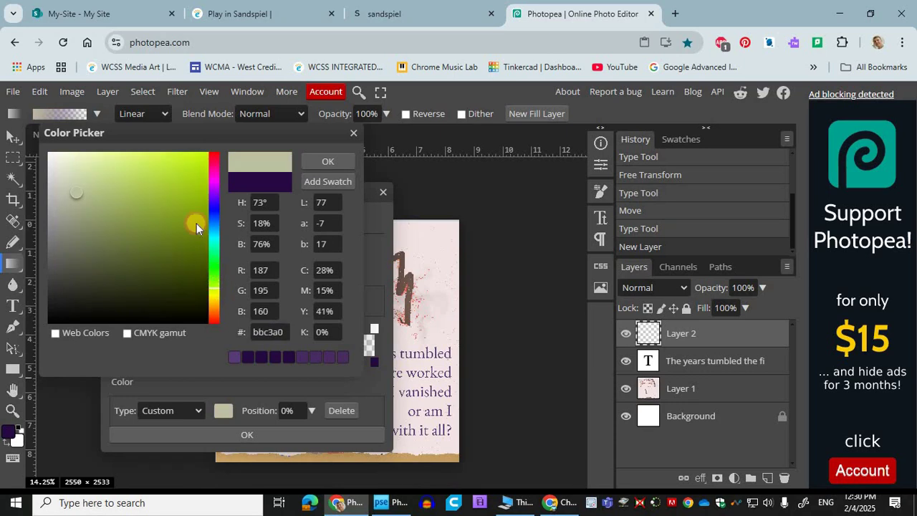
click(119, 161)
click(324, 157)
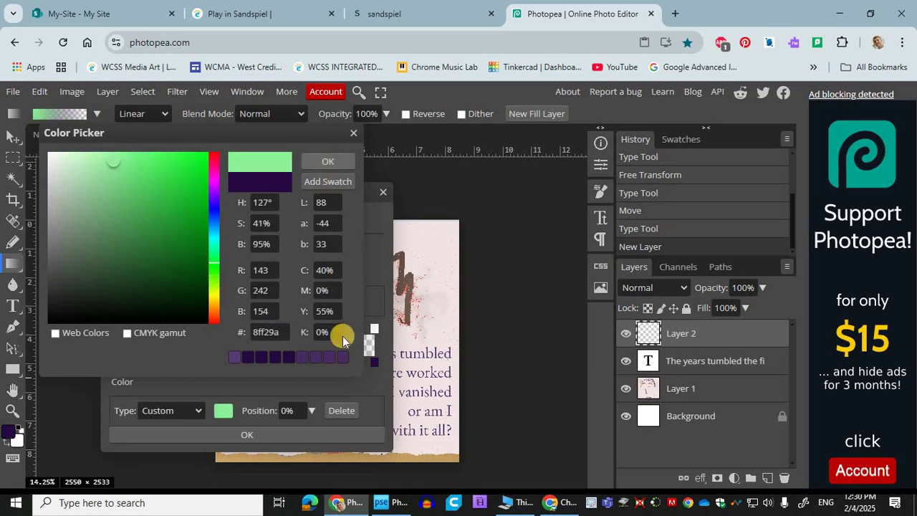
click(276, 436)
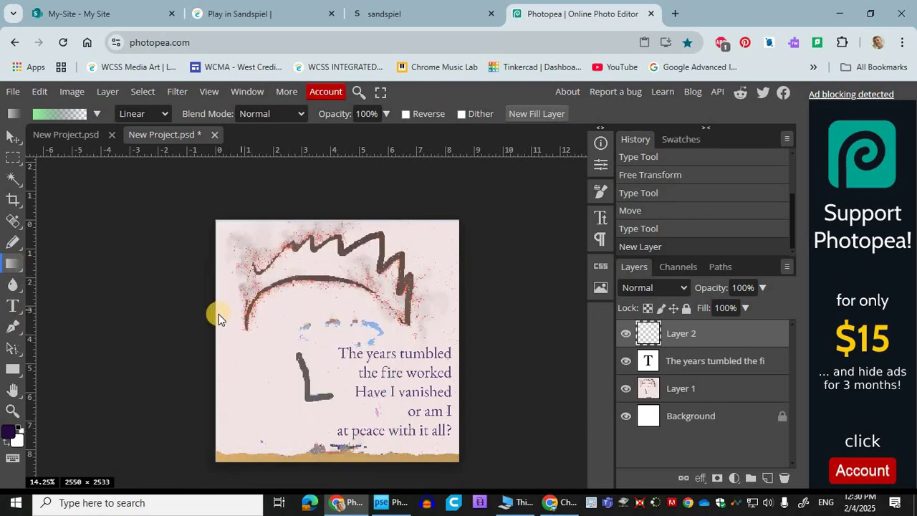
Step: Try three overlapping green-to-transparent gradients on the blank layer, beginning with one across the full canvas width, and undo them all
drag(214, 314, 471, 312)
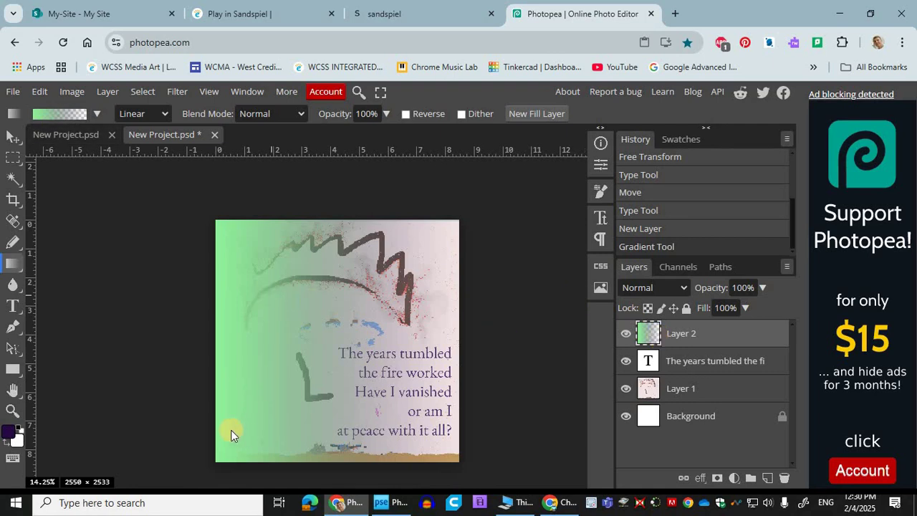
drag(351, 242, 360, 229)
drag(209, 415, 283, 376)
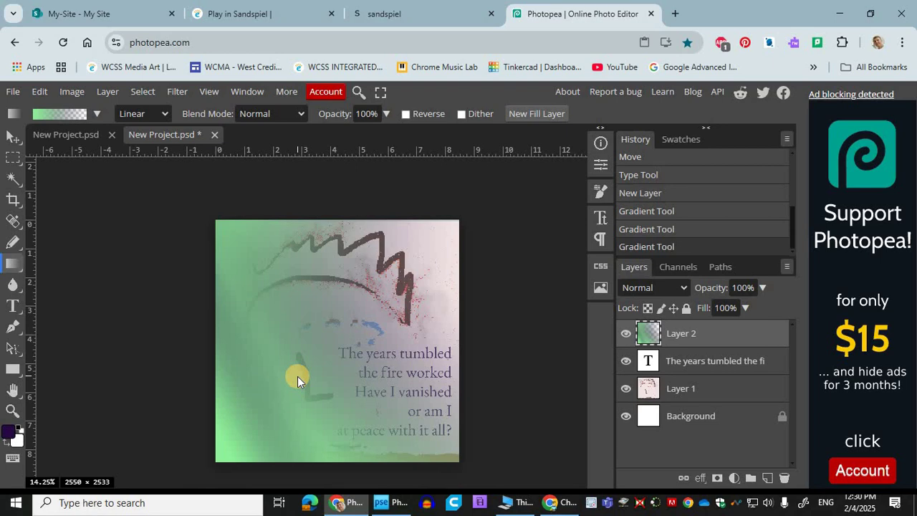
key(ctrl+z)
key(ctrl+z)
key(ctrl+z)
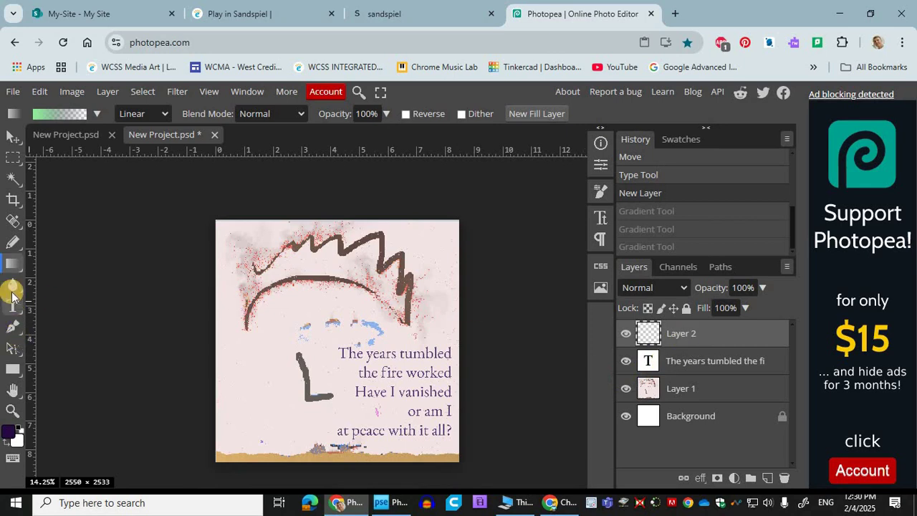
Step: Paint broad dark purple strokes with an enlarged Brush tool over the upper and left areas of the blank layer
click(13, 244)
drag(14, 243, 57, 247)
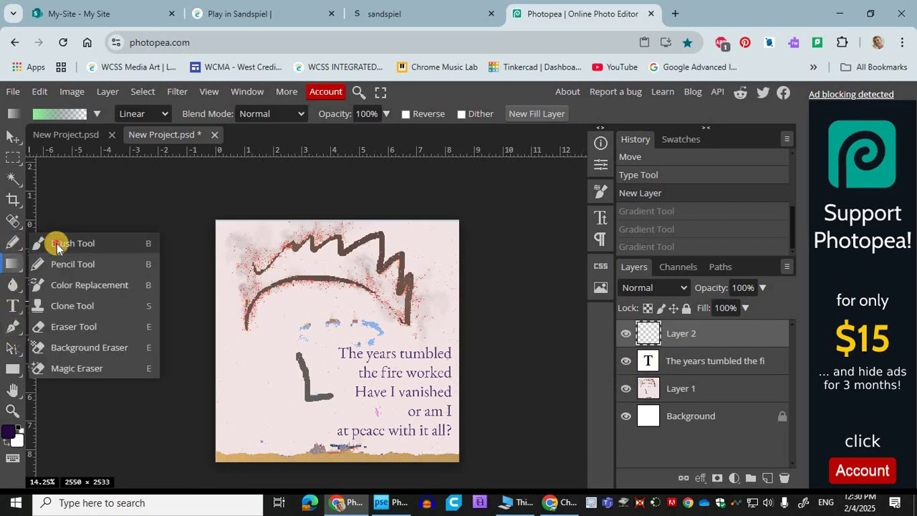
click(59, 243)
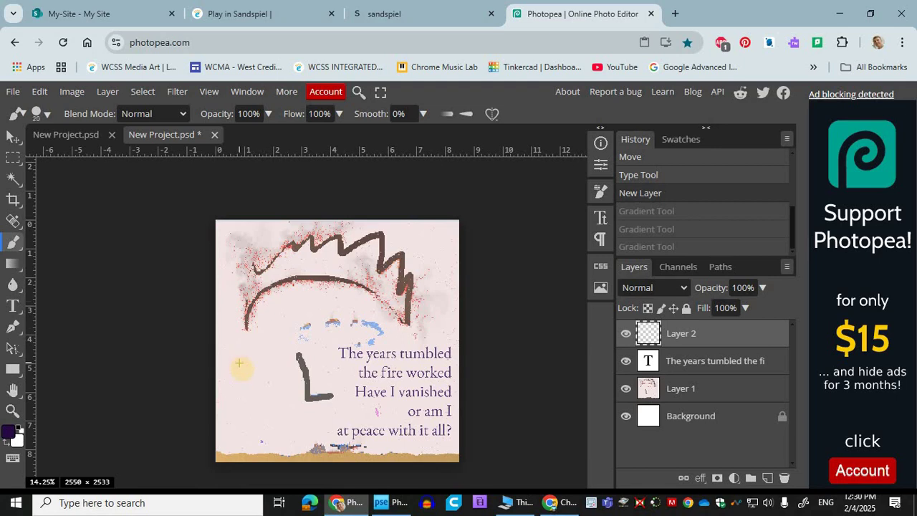
key(bracketright)
key(bracketright)
key(bracketright)
key(bracketright)
key(bracketright)
mouse_move(251, 401)
mouse_down()
mouse_move(207, 248)
mouse_move(210, 219)
mouse_move(441, 248)
mouse_move(370, 311)
mouse_up()
Step: Reduce the brush size to 150
key(bracketleft)
key(bracketleft)
key(bracketleft)
key(bracketleft)
key(bracketleft)
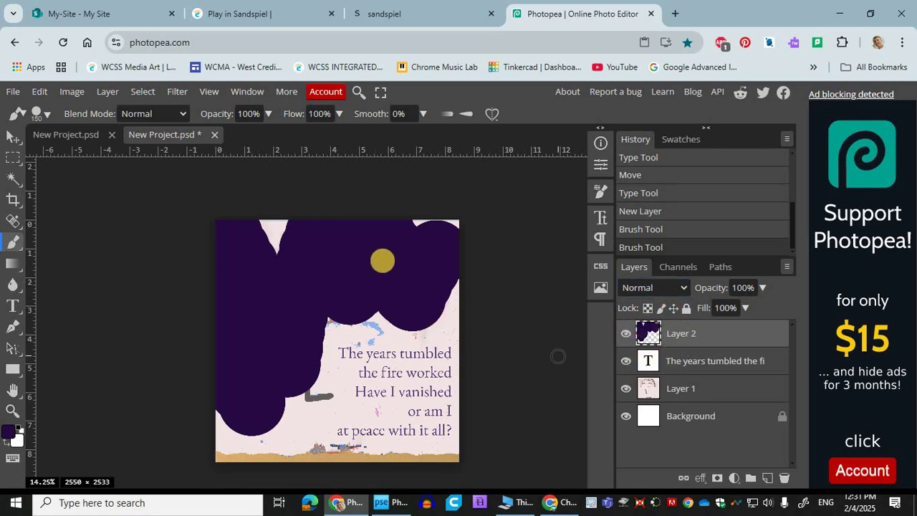
Step: Try the Lighten and Overlay blend modes on the purple painted layer, and set it to Exclusion
click(671, 289)
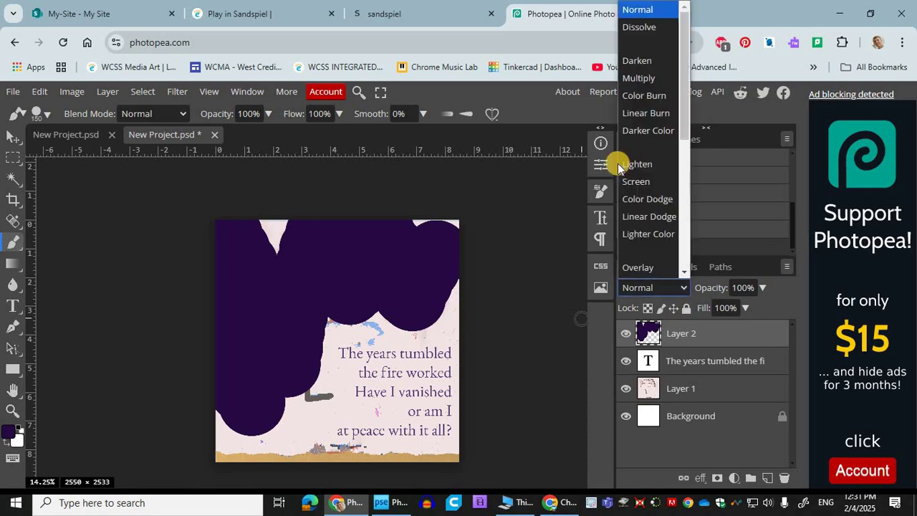
click(631, 163)
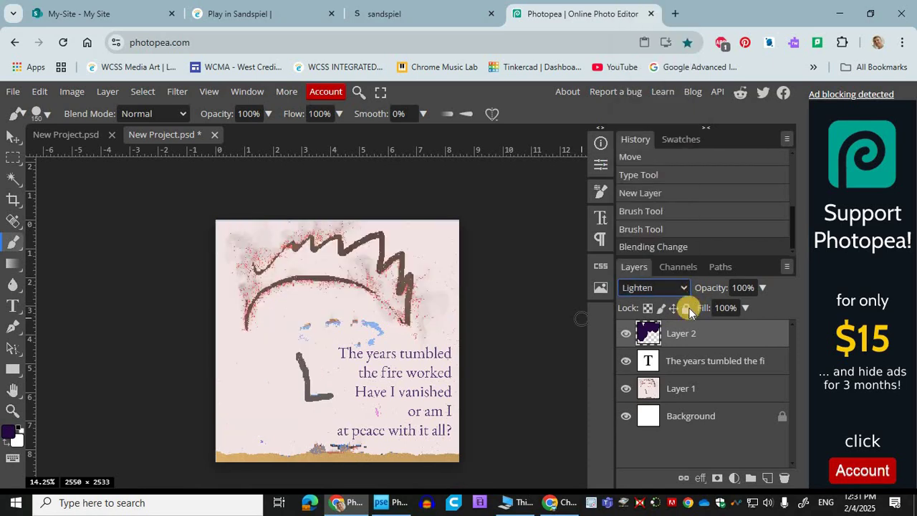
click(657, 289)
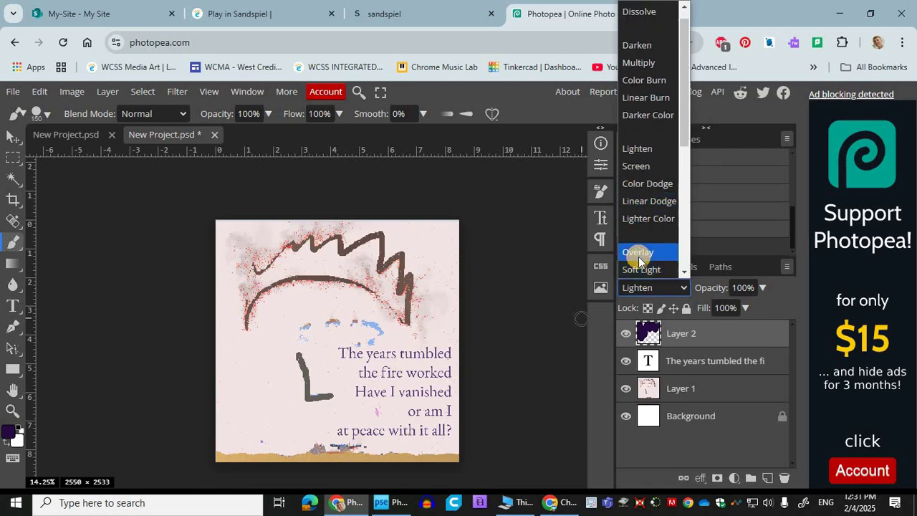
click(640, 259)
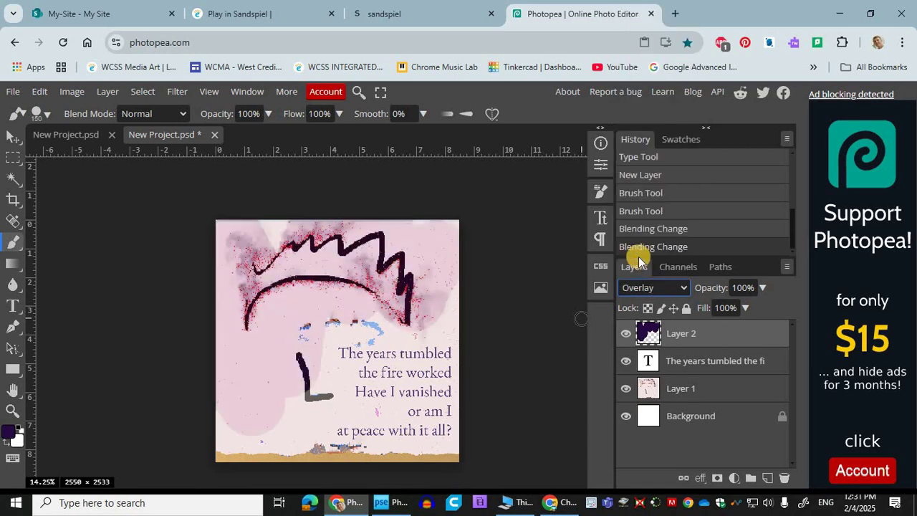
click(673, 290)
scroll(648, 215, down, 5)
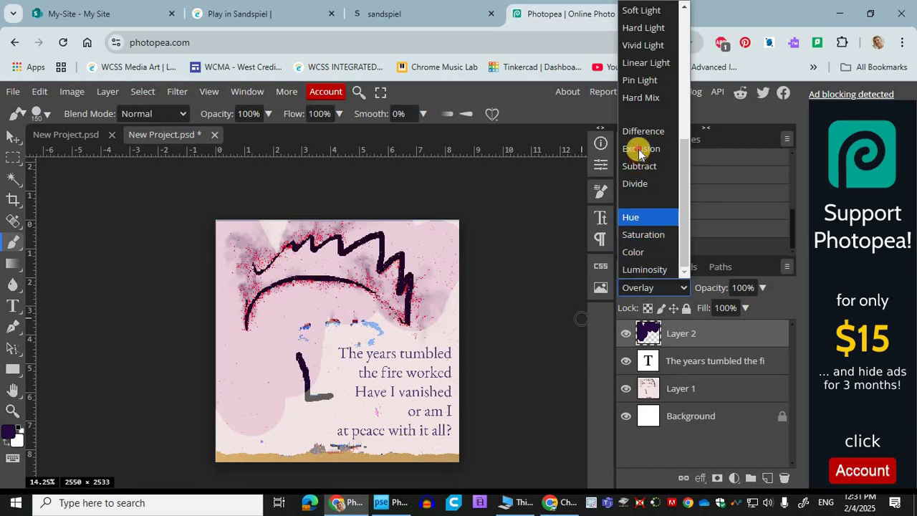
click(639, 149)
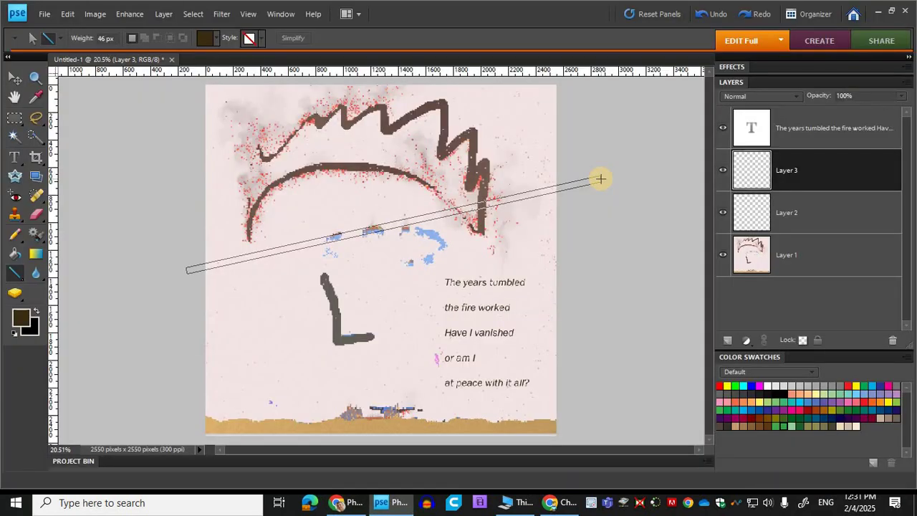
Step: In Photoshop Elements, draw five dark brown diagonal lines, 46 px thick, across the upper half of the drawing
drag(600, 179, 599, 180)
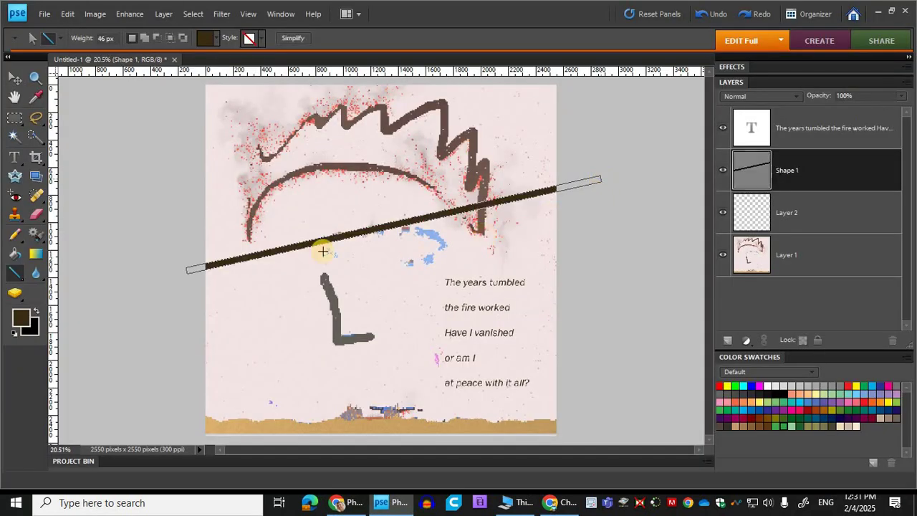
drag(648, 130, 180, 215)
drag(583, 85, 181, 208)
drag(475, 71, 182, 189)
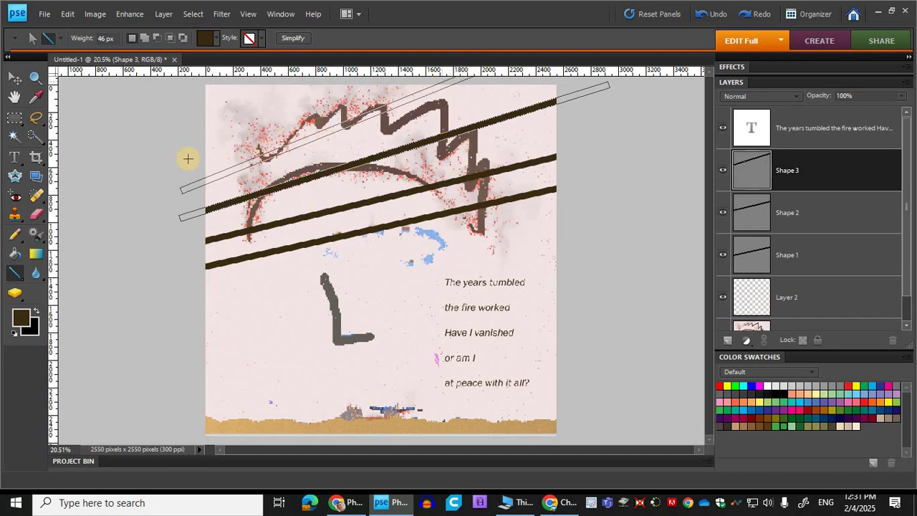
drag(336, 72, 182, 158)
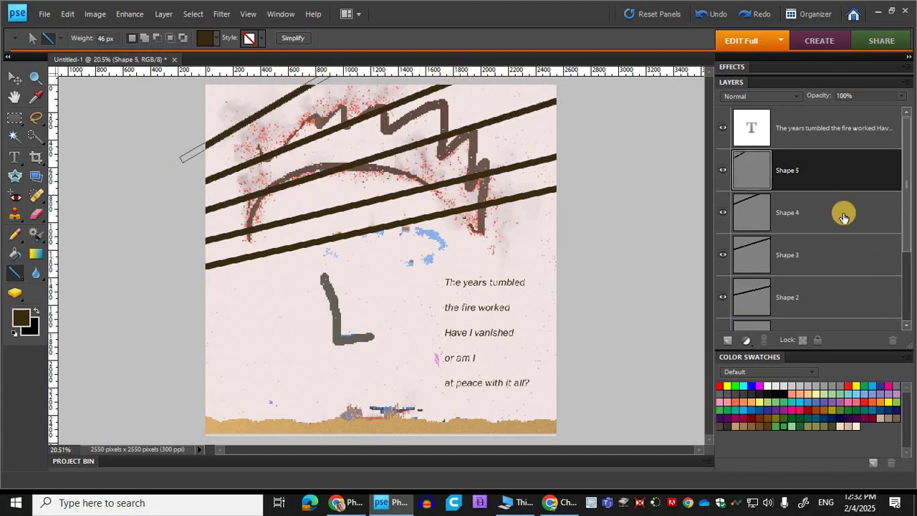
Step: Select all five line shape layers, Shape 1 through Shape 5, and merge them into one layer
scroll(813, 299, down, 1)
shift+click(810, 301)
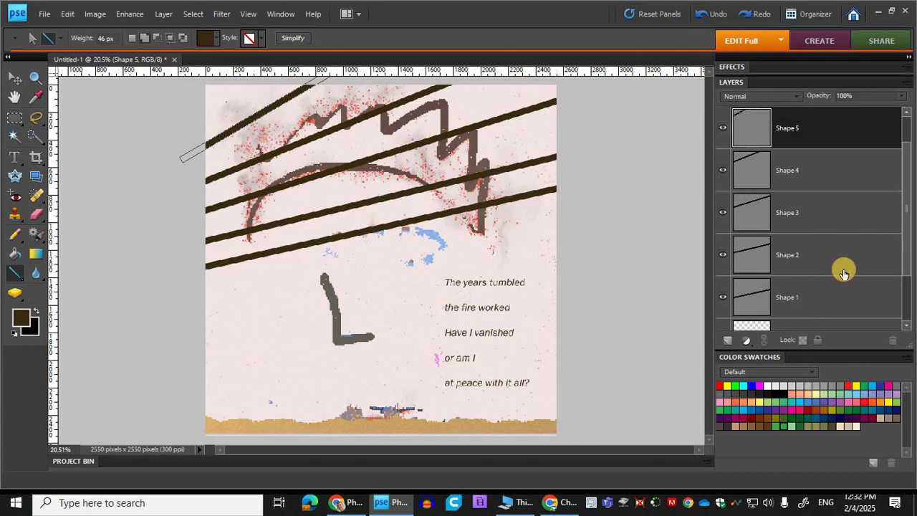
scroll(843, 254, up, 1)
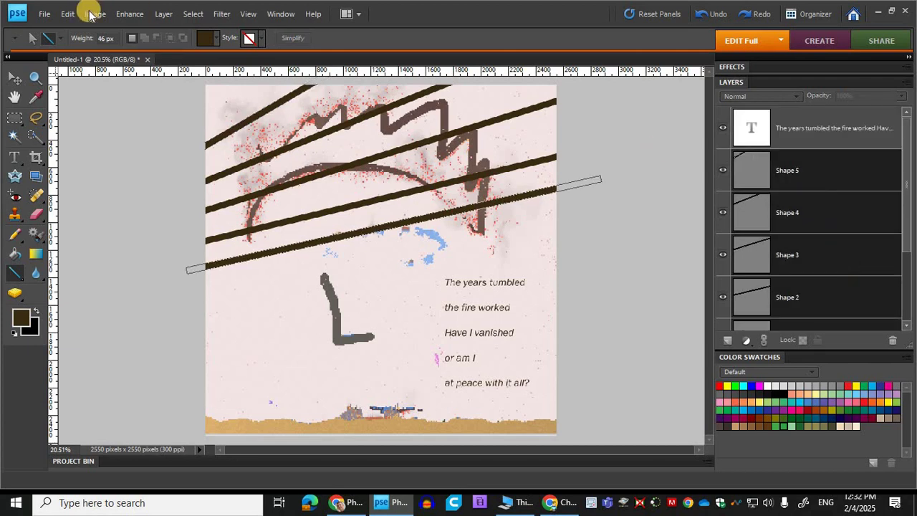
click(159, 16)
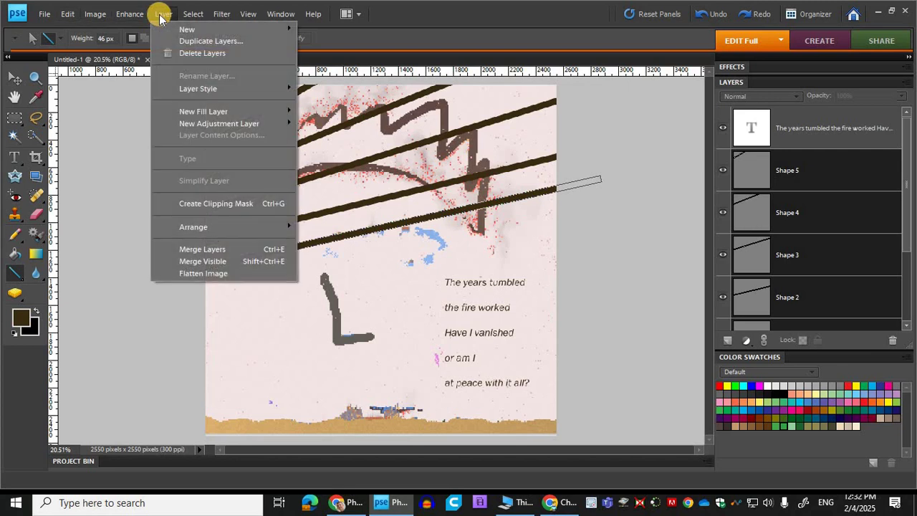
click(229, 249)
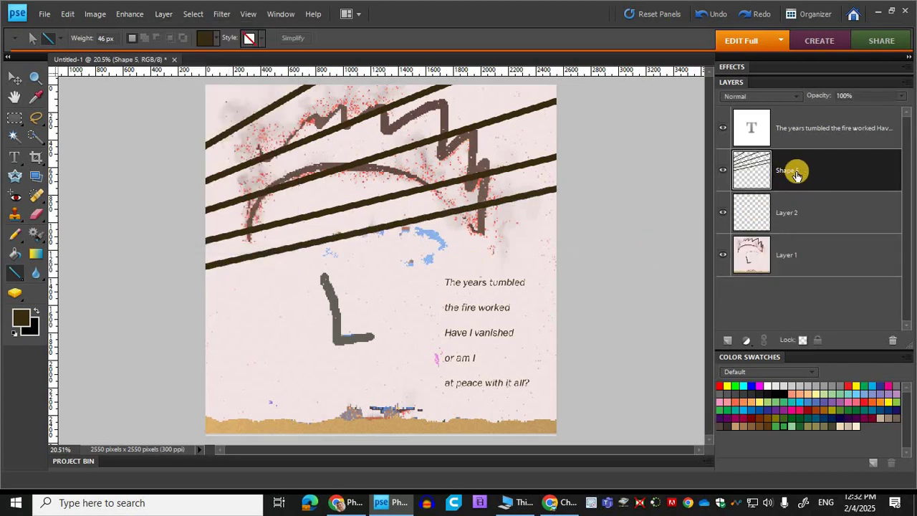
Step: Try the Hard Light blend mode on the merged lines layer, and set it to Overlay
click(745, 96)
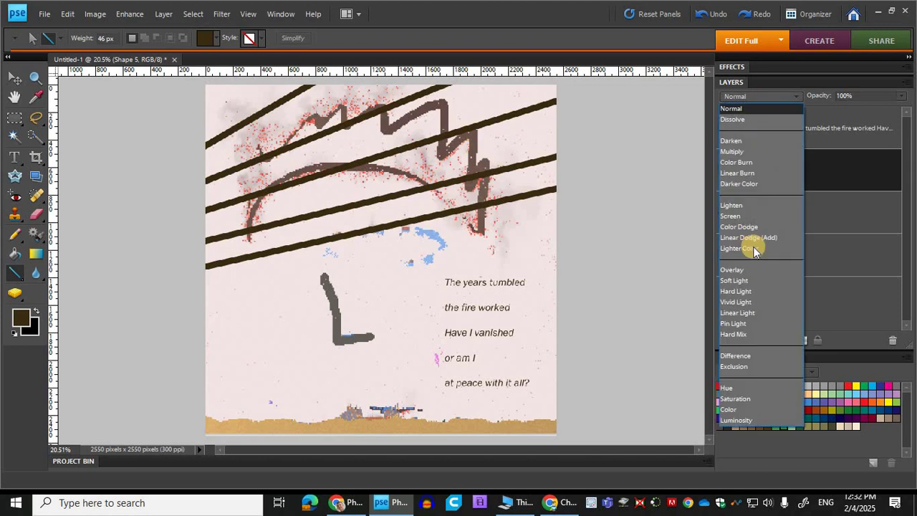
click(736, 291)
click(742, 96)
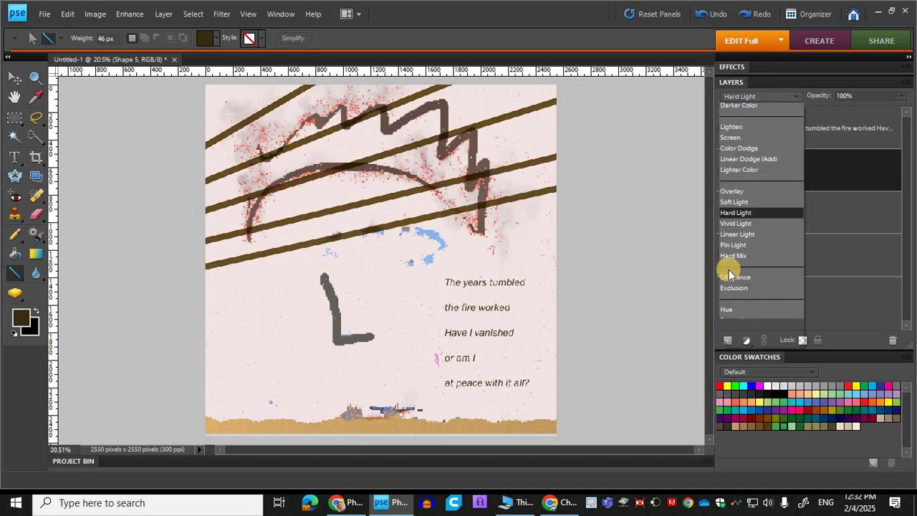
click(730, 270)
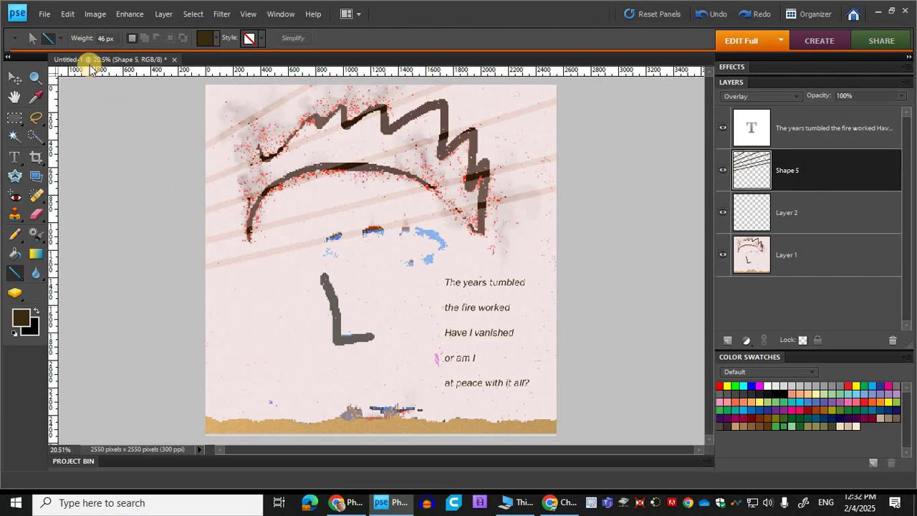
Step: Start saving the document under a new name, choosing the Sandspiel + Poetry folder inside #Media Art IN, in IN on the 4Students network drive
click(44, 14)
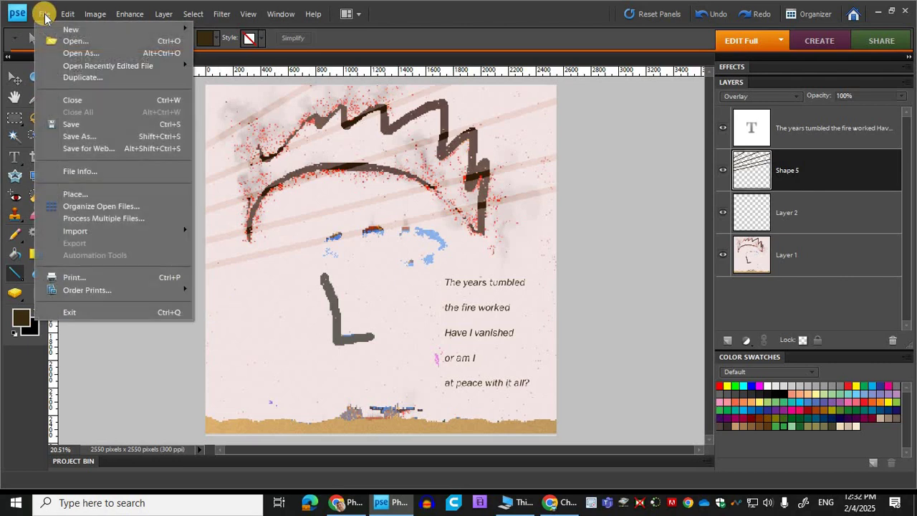
click(81, 136)
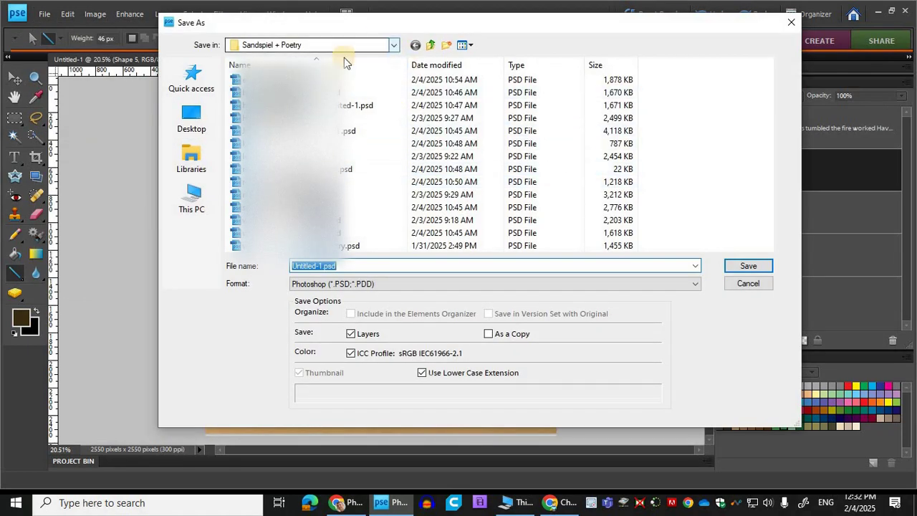
click(389, 45)
click(393, 45)
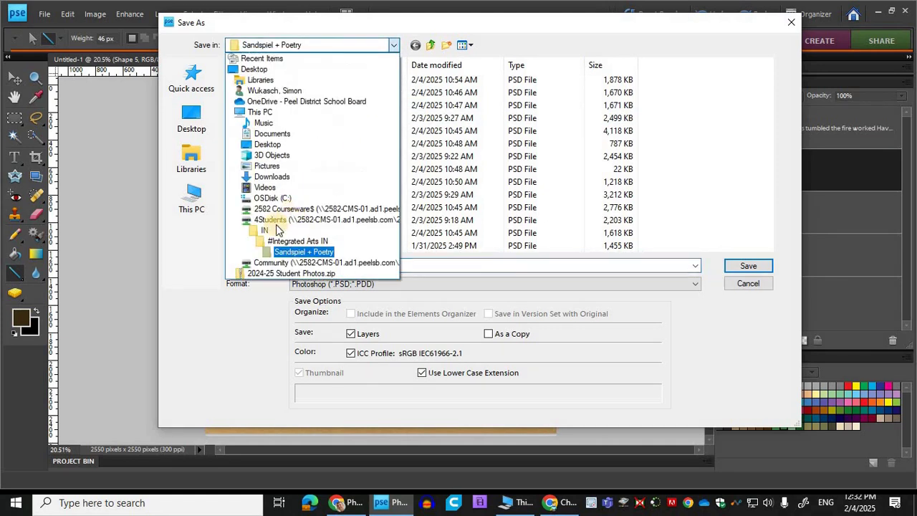
click(260, 114)
scroll(467, 234, down, 1)
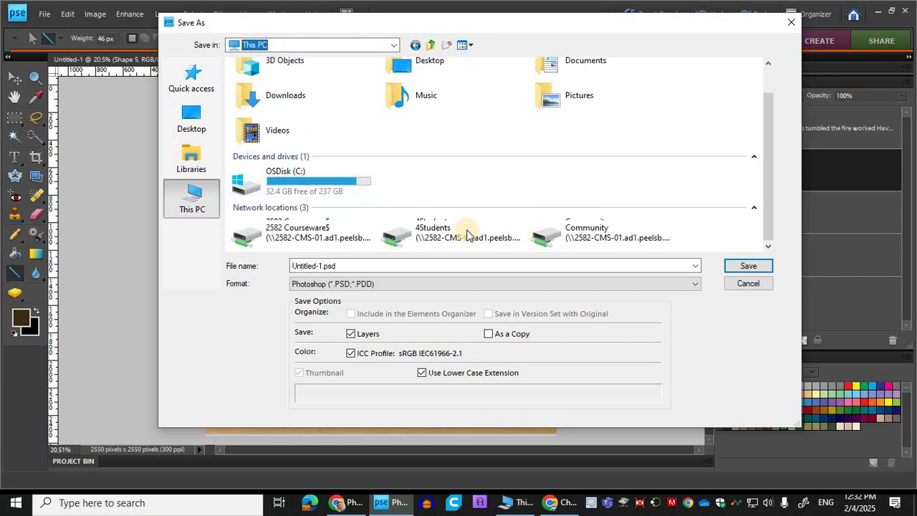
double_click(449, 215)
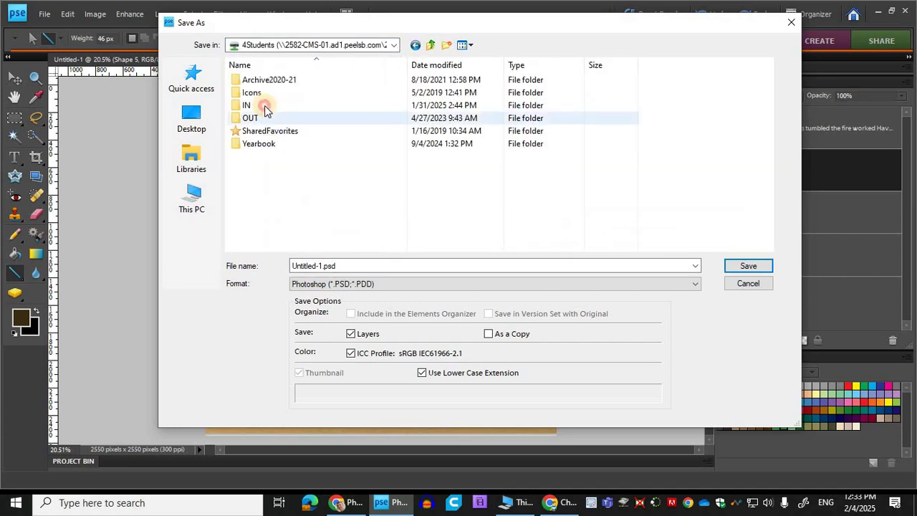
double_click(265, 105)
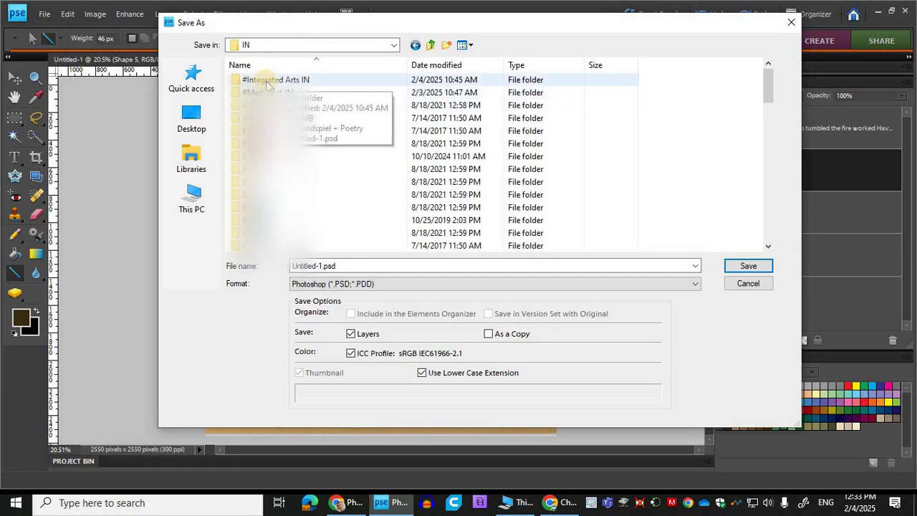
double_click(265, 92)
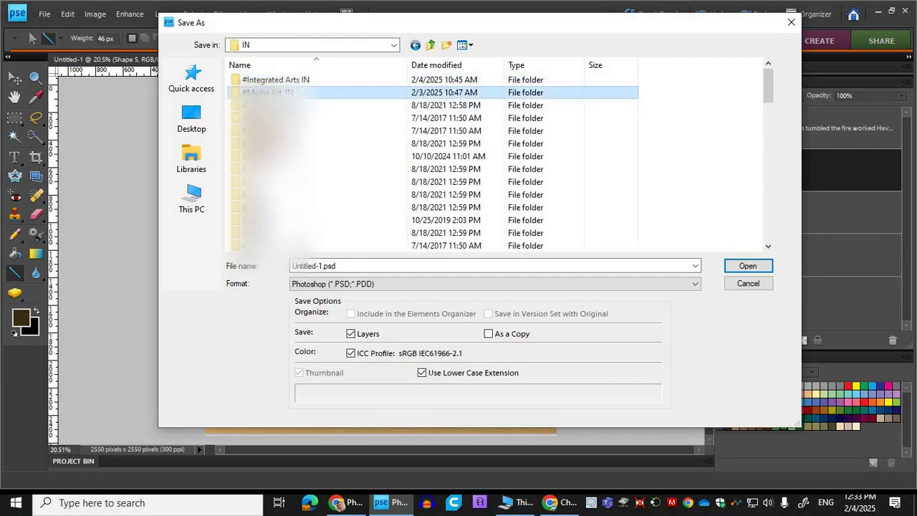
double_click(247, 106)
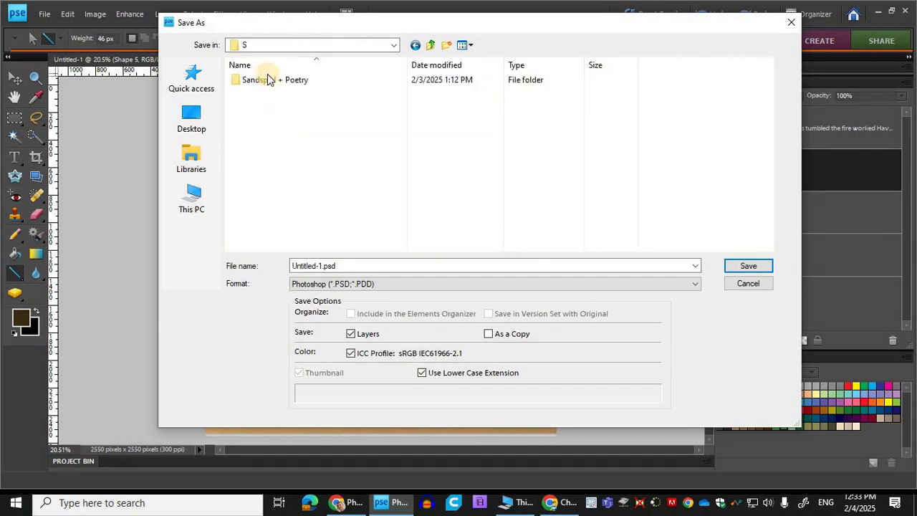
click(269, 79)
click(748, 266)
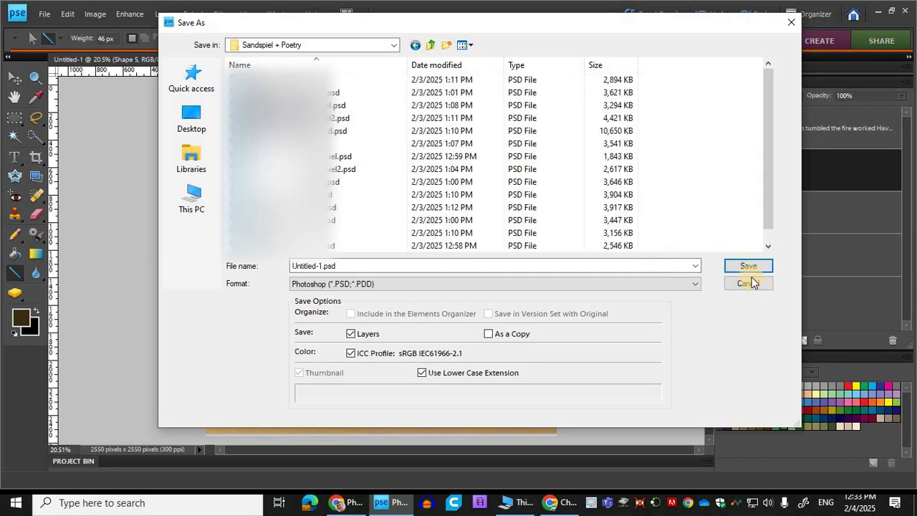
Step: Name the file with the author's surname and title followed by "sandspiel poetry", and save it as a PSD with layers
double_click(324, 265)
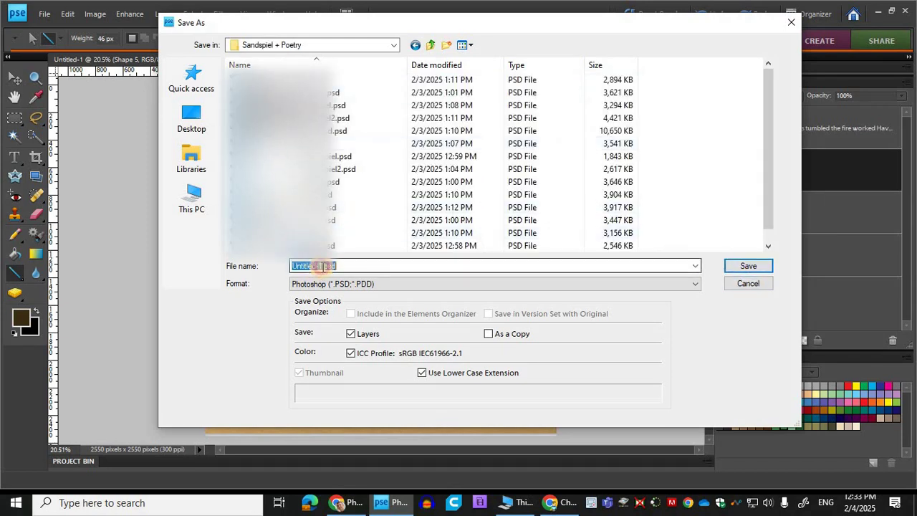
click(322, 265)
key(shift+Home)
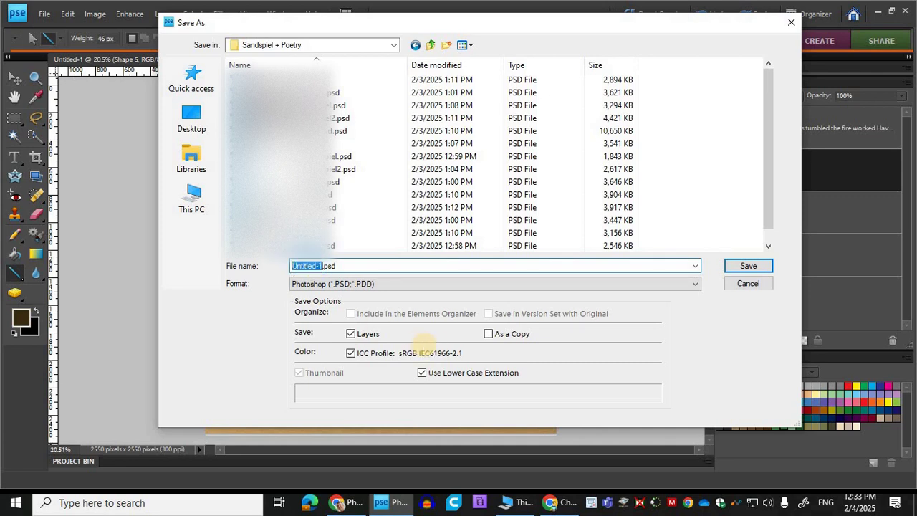
text(wukasch.mr.sandspiel poetry)
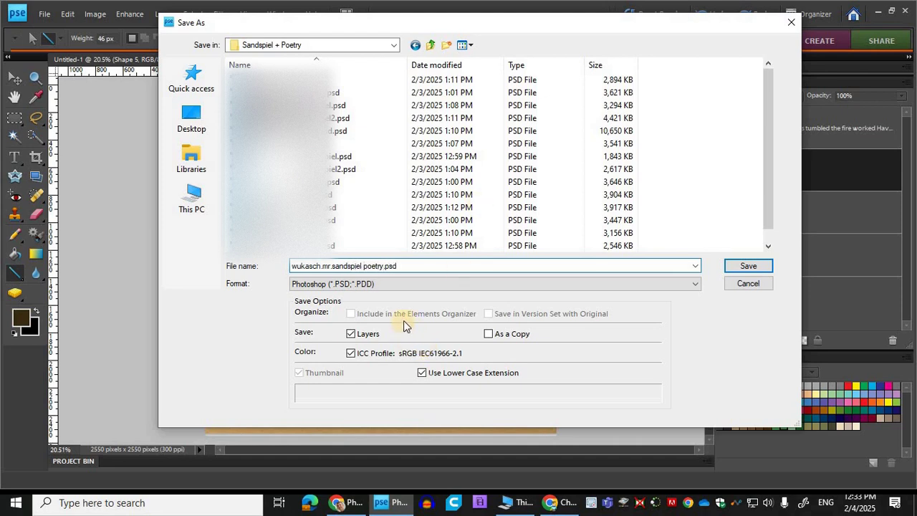
double_click(398, 266)
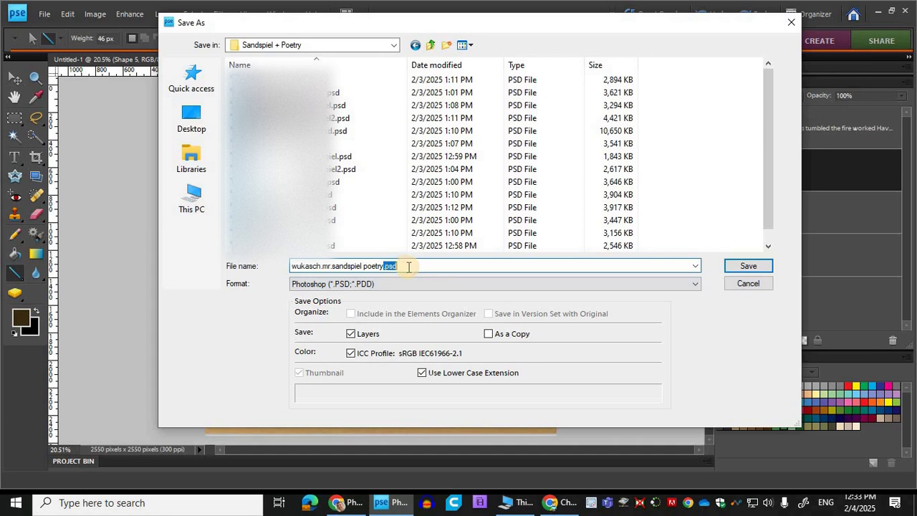
click(746, 266)
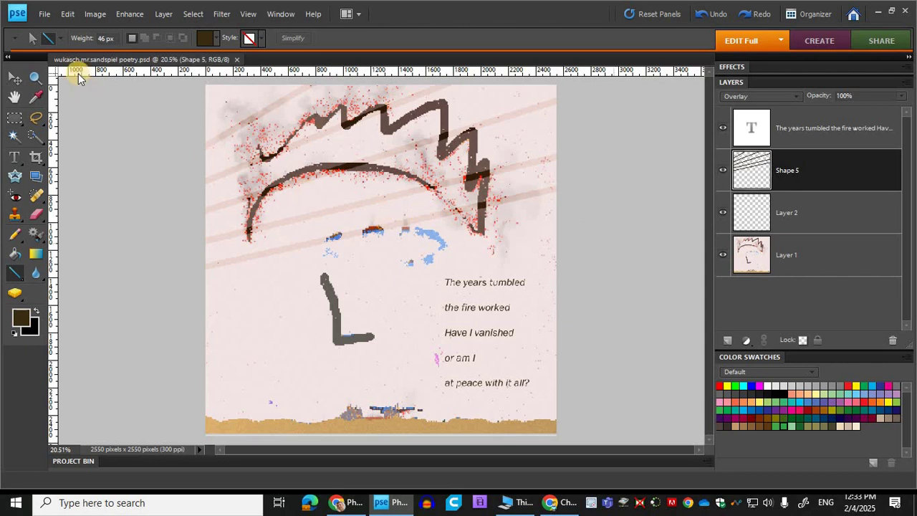
Step: Start saving another version of the drawing in the same folder, with JPEG as the format
click(40, 14)
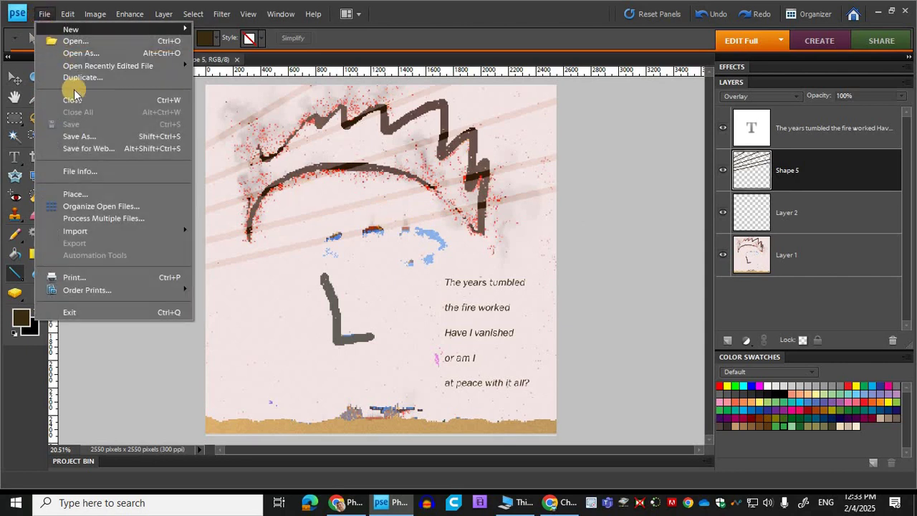
click(93, 137)
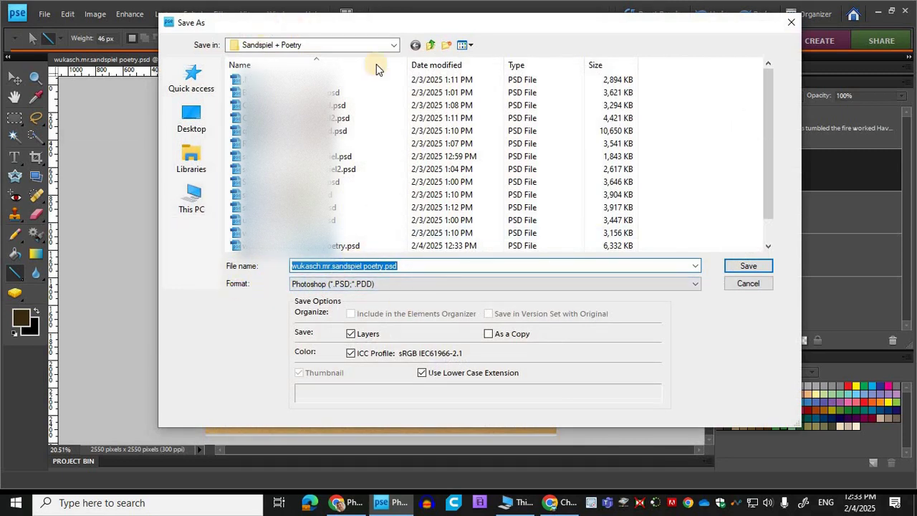
click(386, 283)
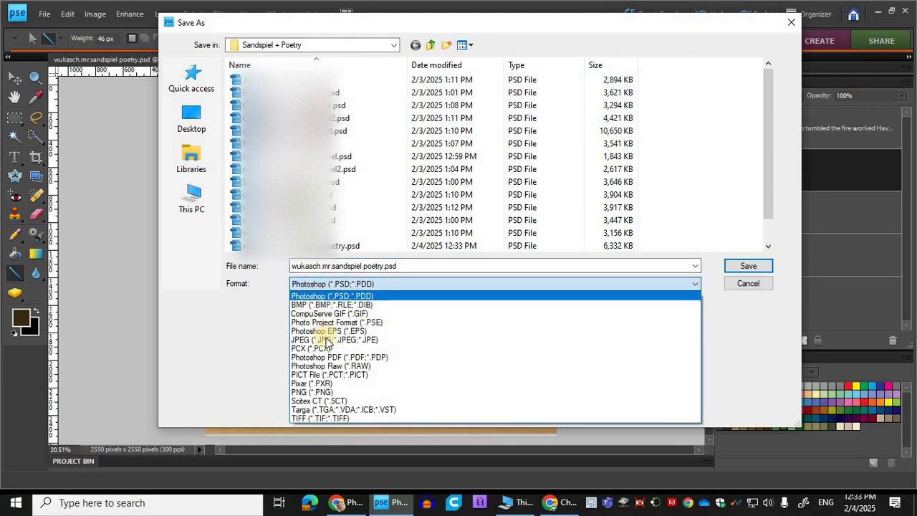
key(Return)
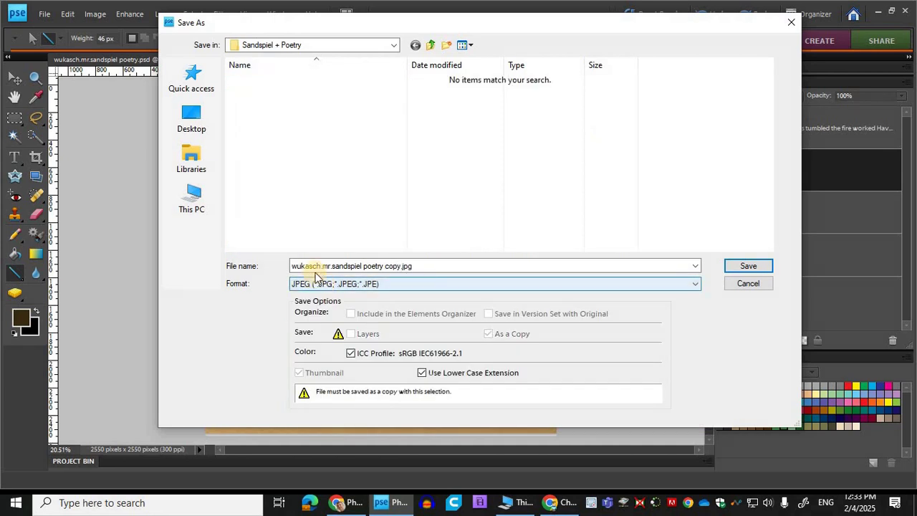
Step: Remove "copy" from the JPEG's file name and save the file in the Sandspiel + Poetry folder
click(331, 265)
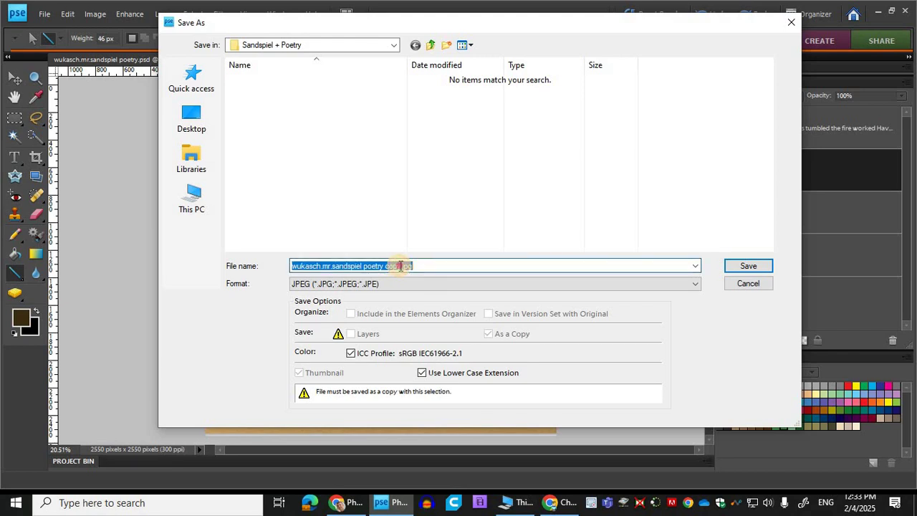
drag(394, 266, 404, 266)
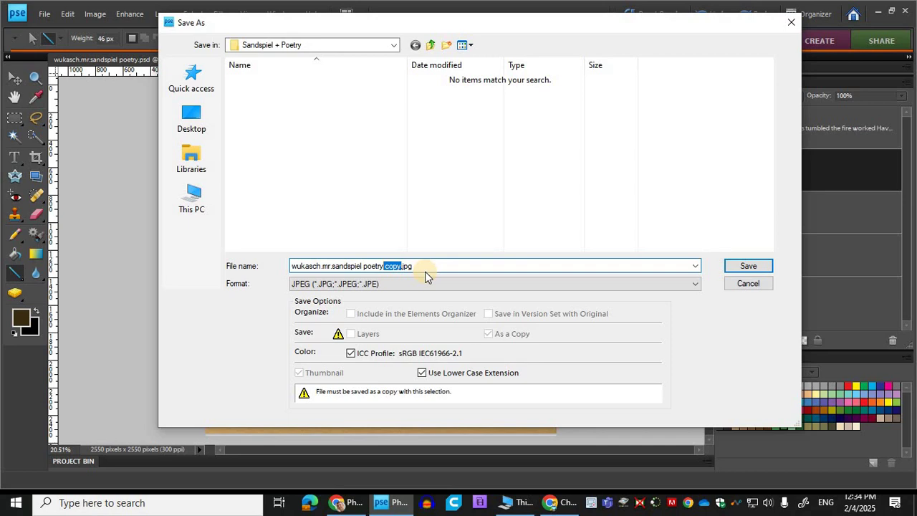
key(BackSpace)
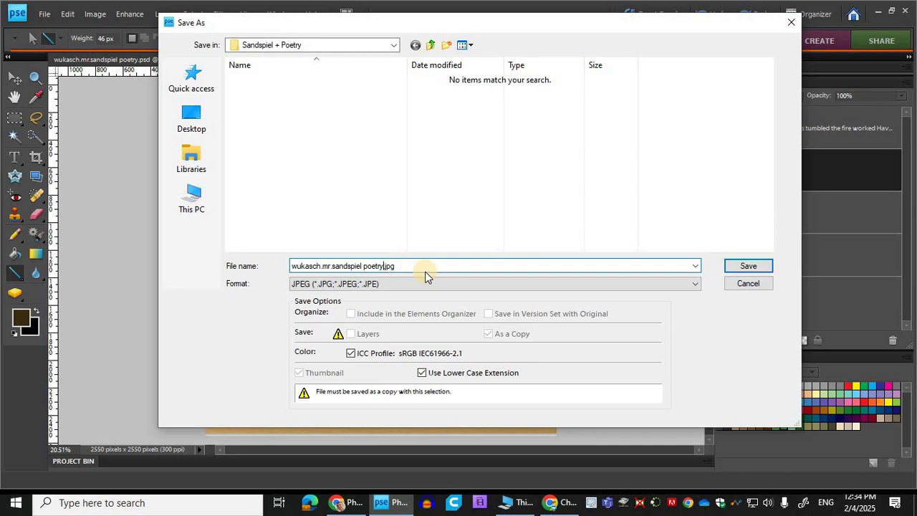
click(748, 267)
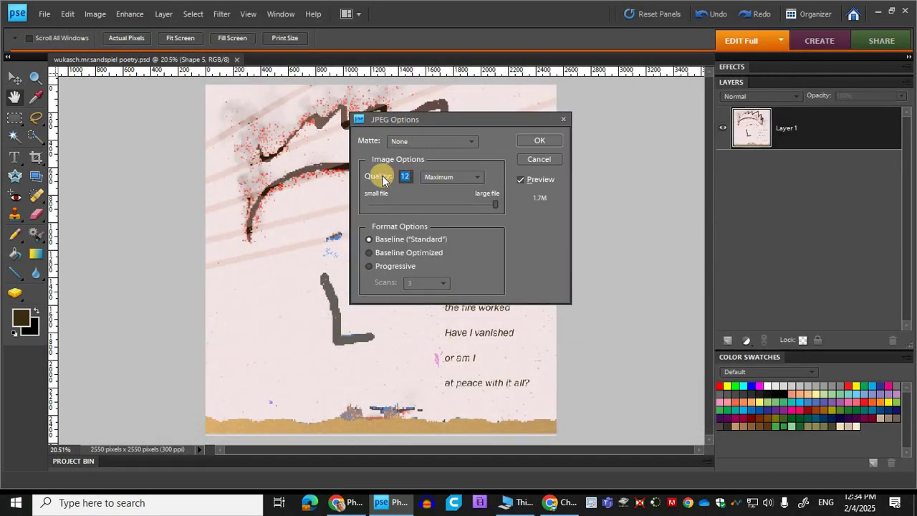
Step: Confirm the JPEG export at quality 12, Maximum, with the Baseline ("Standard") format option
click(412, 180)
click(498, 207)
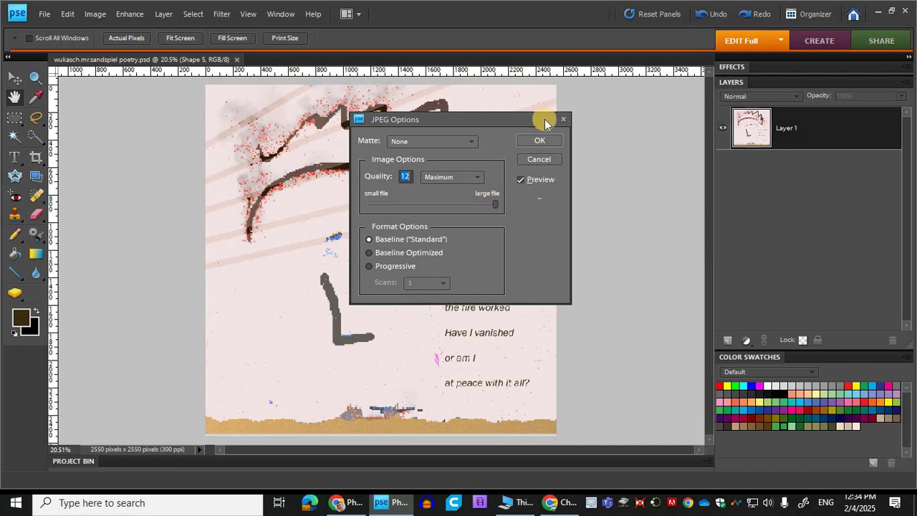
click(544, 142)
click(546, 144)
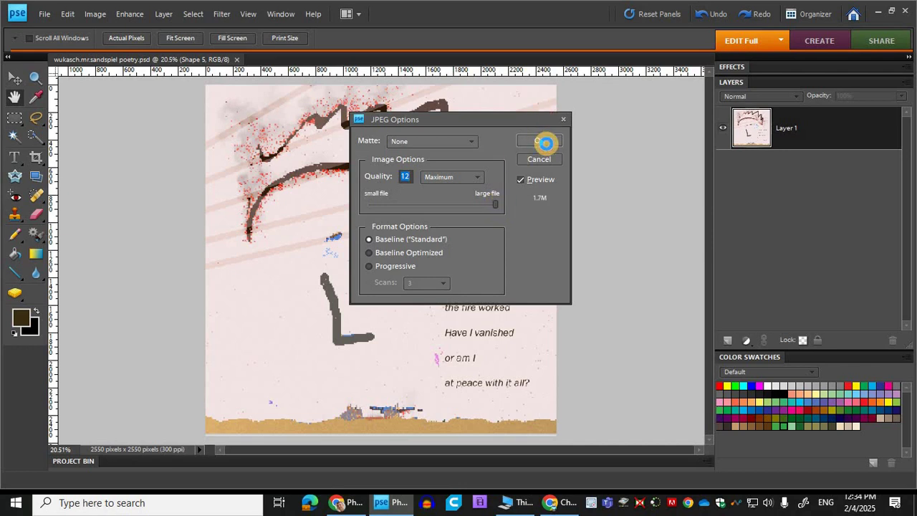